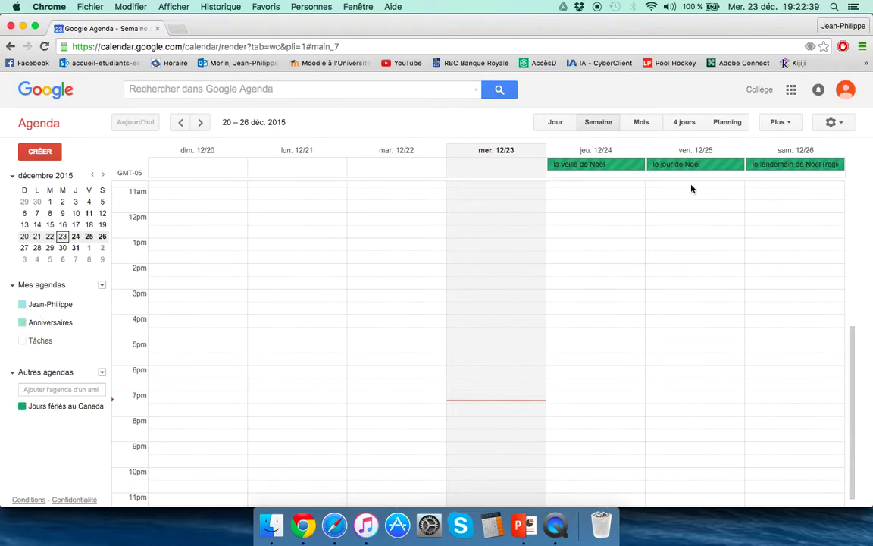
Set 24-hour 13:00 time format and 120-minute default event duration in Paramètres, then save.
click(779, 225)
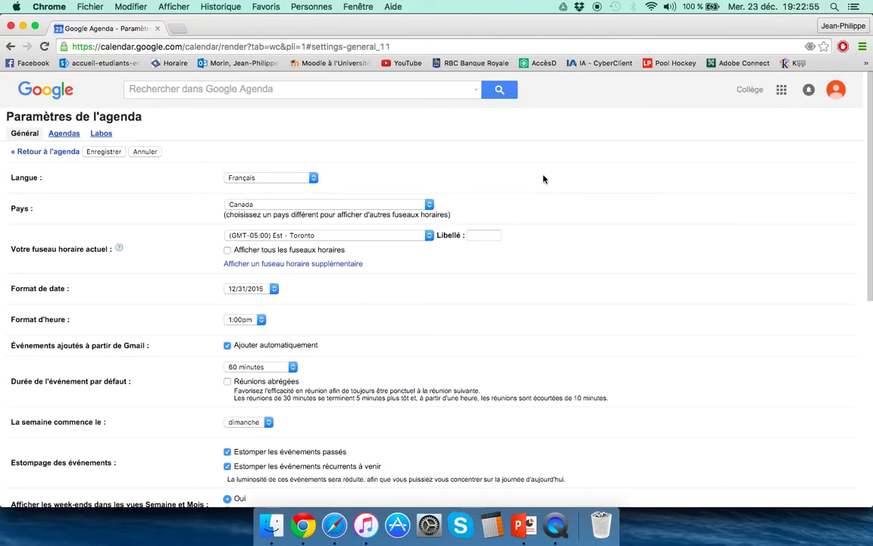
click(245, 319)
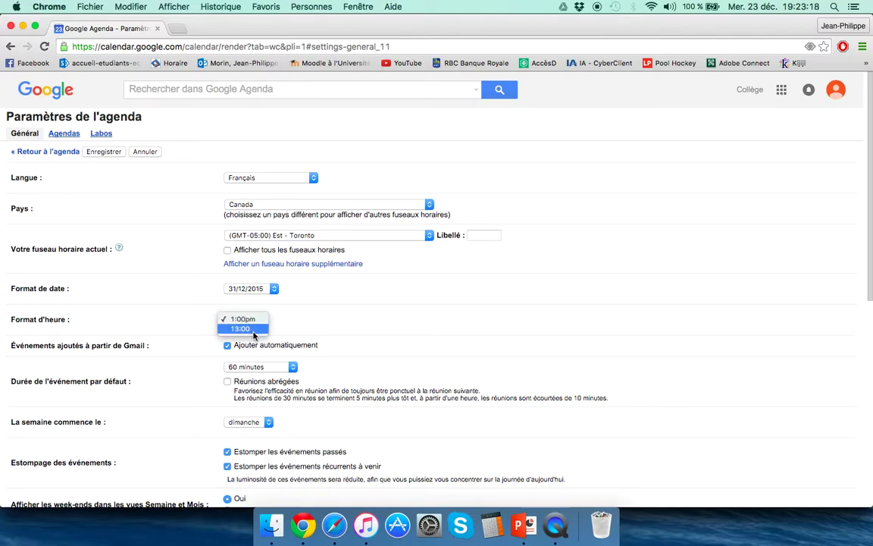
click(254, 328)
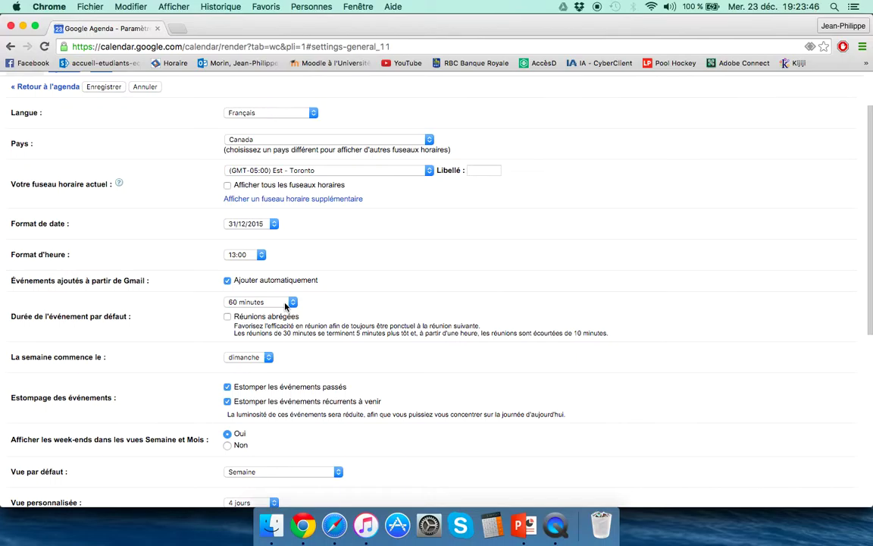
click(243, 301)
click(227, 297)
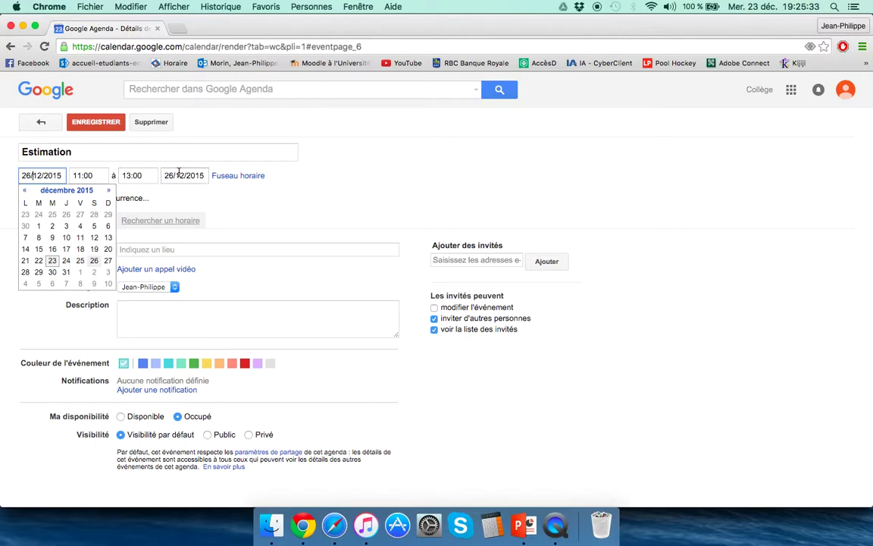
click(185, 175)
Move Estimation's start to Sunday 27/12/2015 and set its times to 11:30–13:30.
click(44, 176)
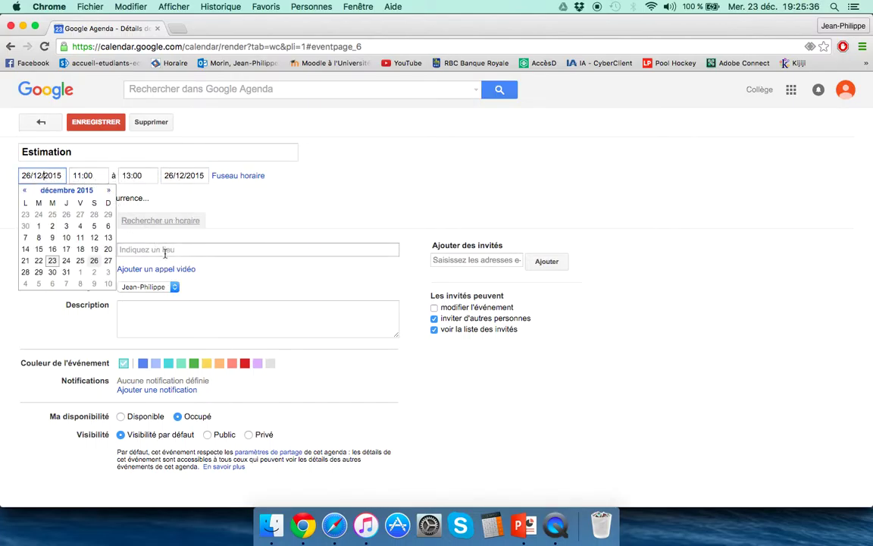
click(108, 260)
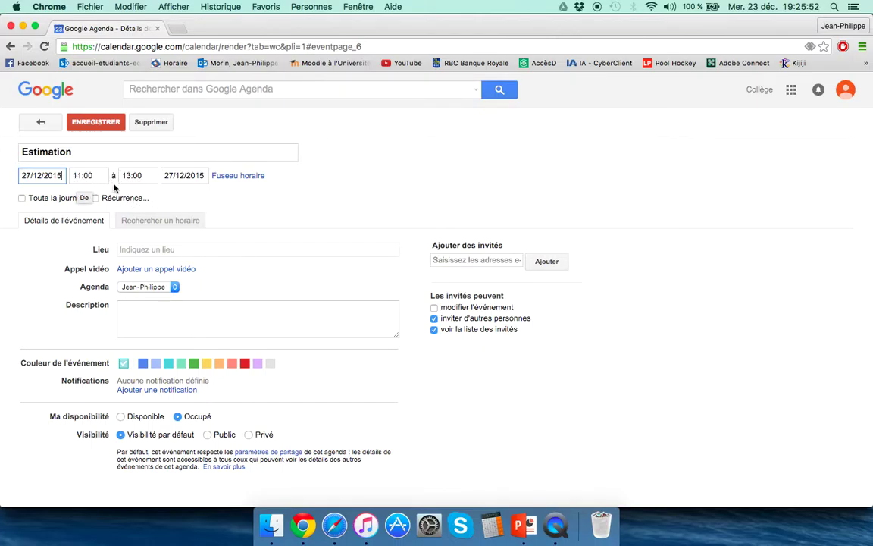
click(22, 199)
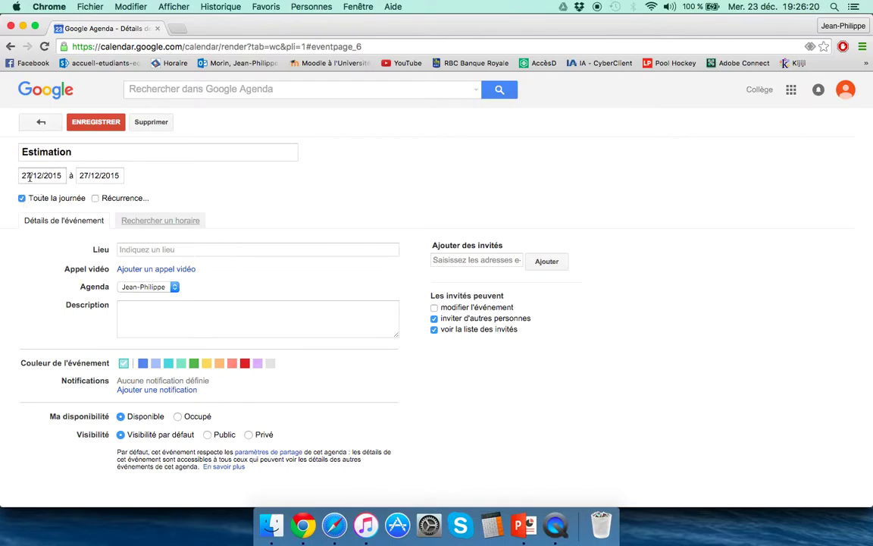
click(107, 175)
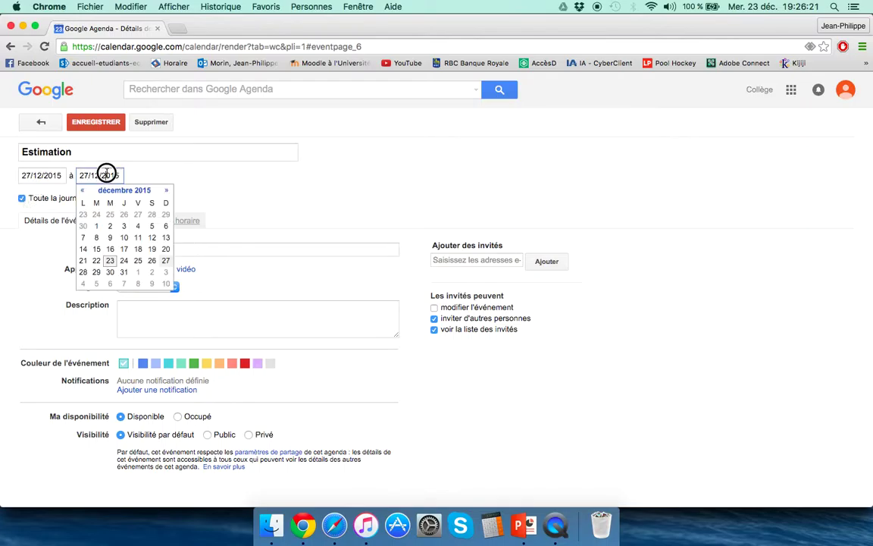
click(83, 272)
click(21, 197)
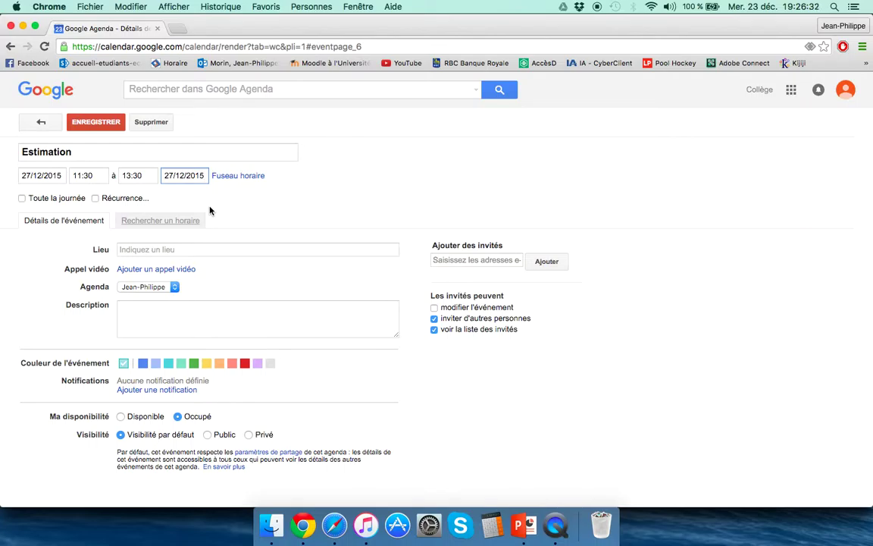
click(114, 176)
Make Estimation recur weekly on Saturday and Sunday, ending on 24 April 2016, and confirm.
click(95, 197)
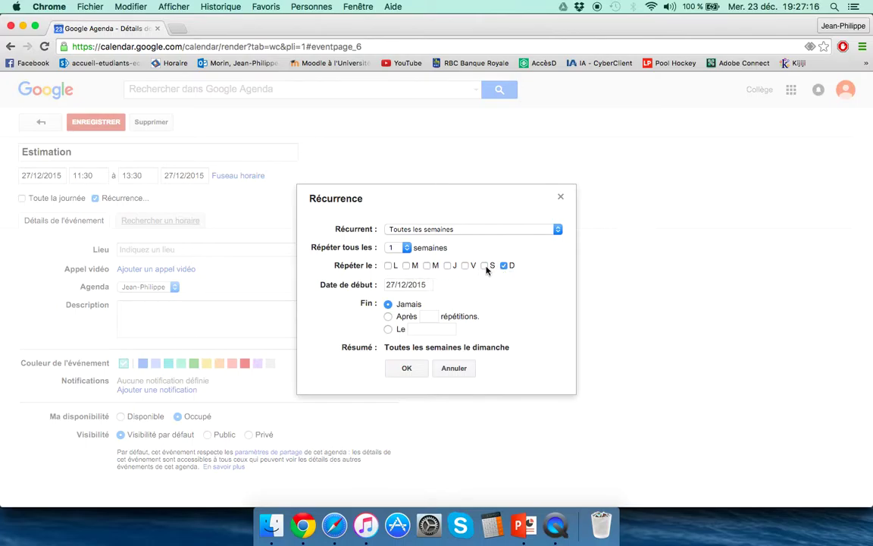
click(485, 266)
click(496, 294)
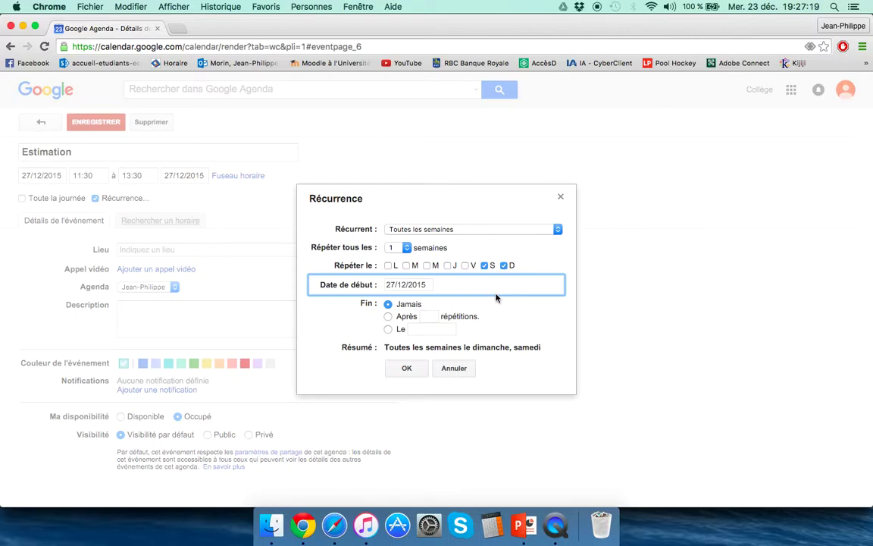
click(348, 321)
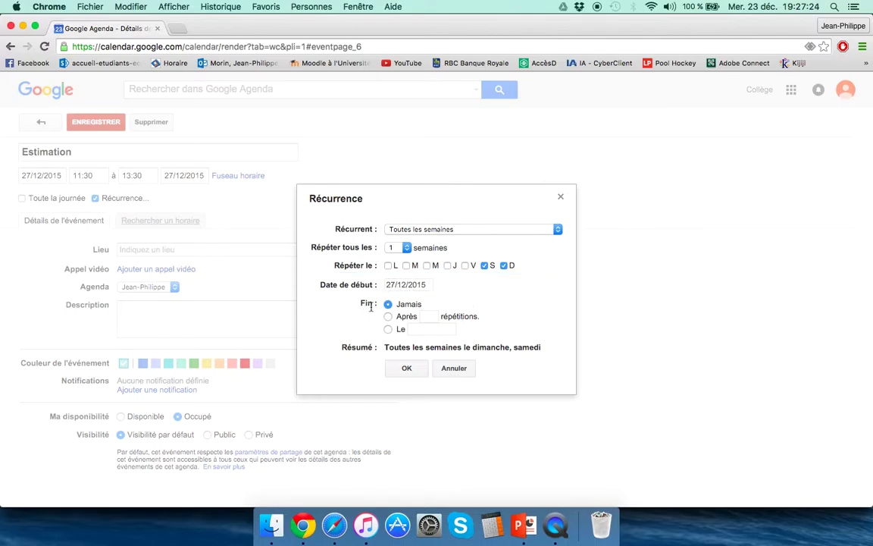
click(437, 329)
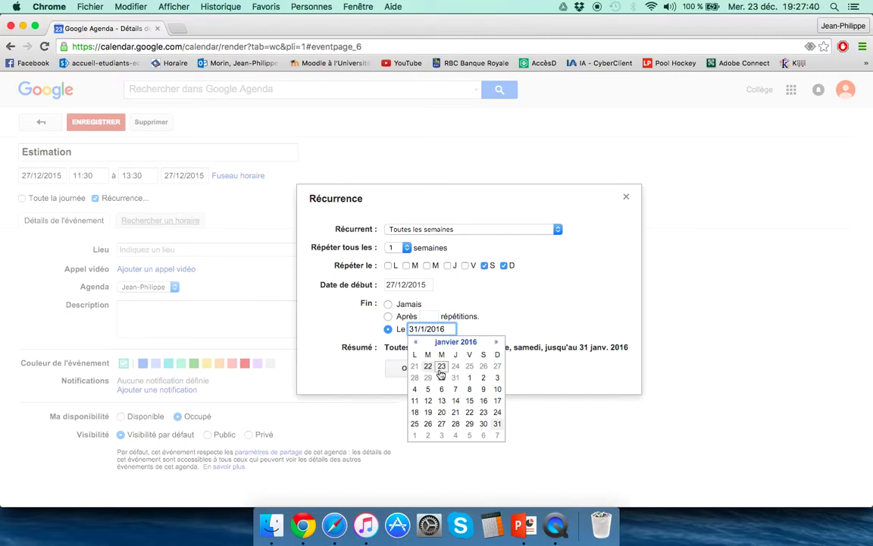
click(496, 343)
click(496, 342)
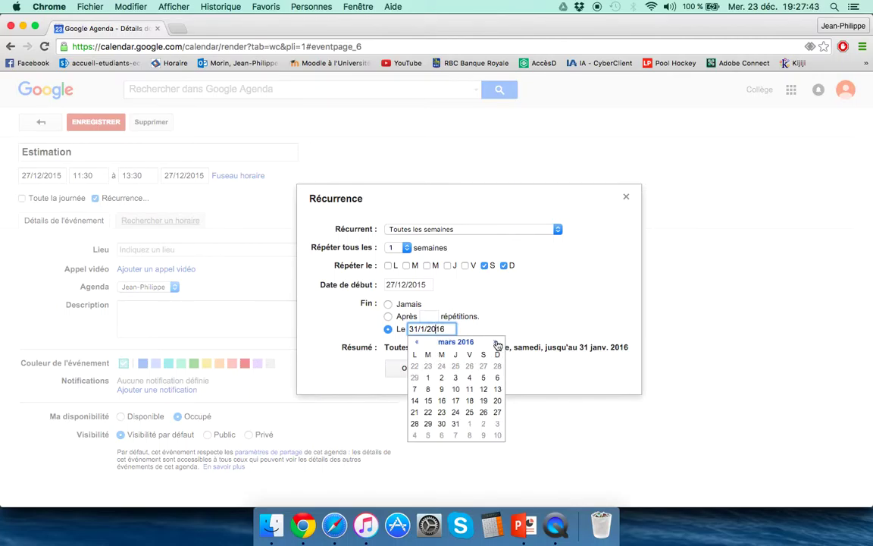
click(496, 343)
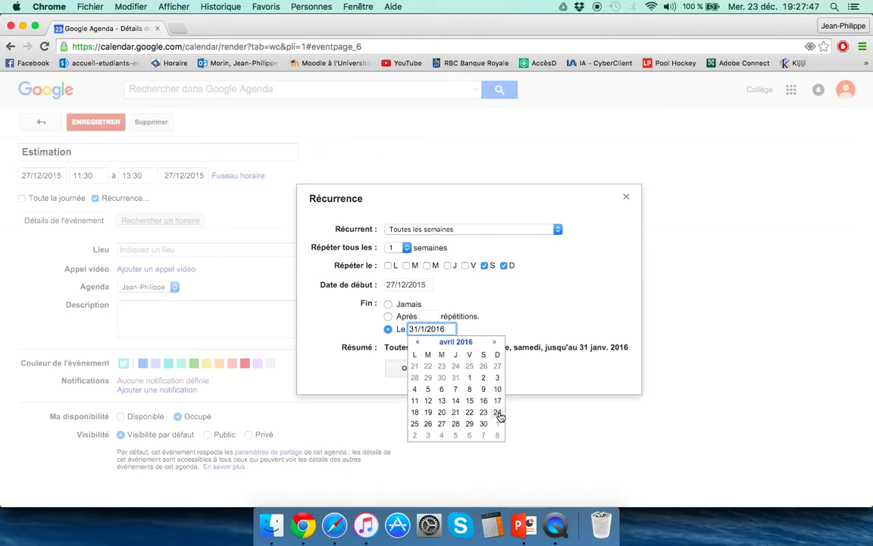
click(498, 413)
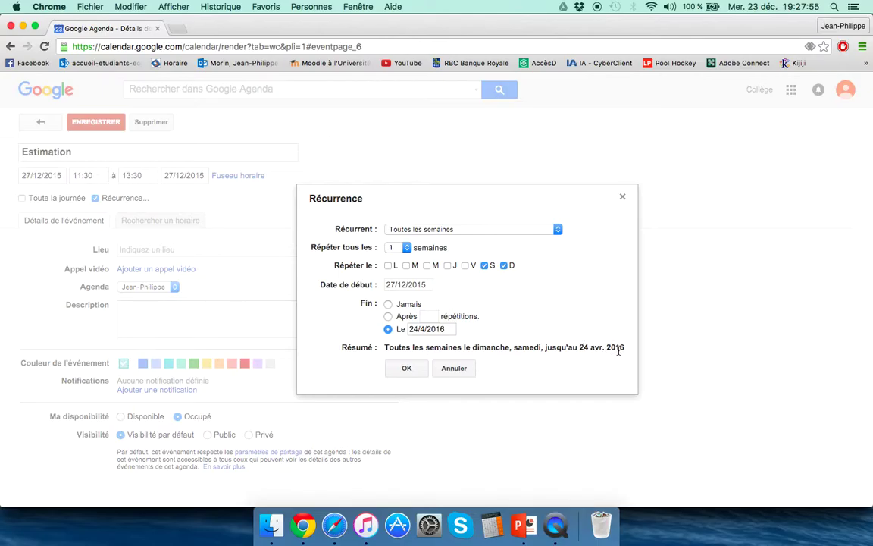
click(409, 369)
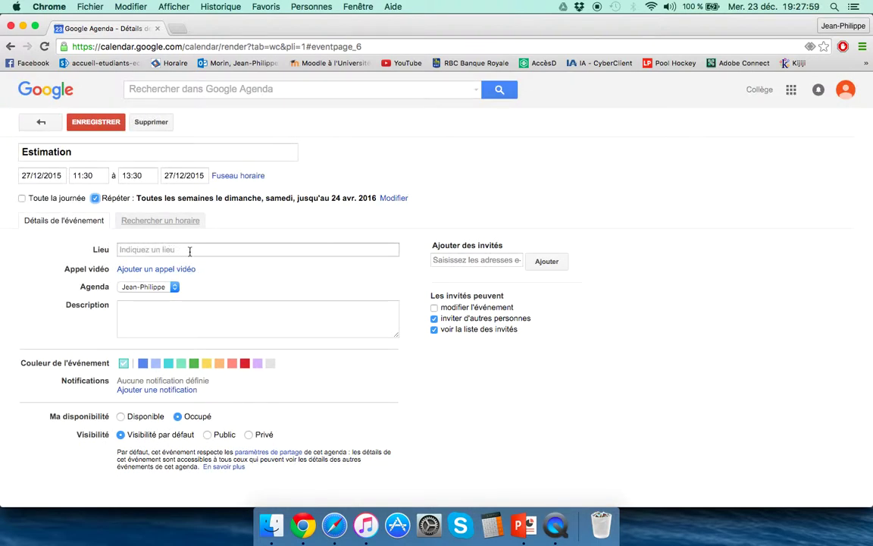
Save the recurring Estimation event and move to the following week.
click(164, 313)
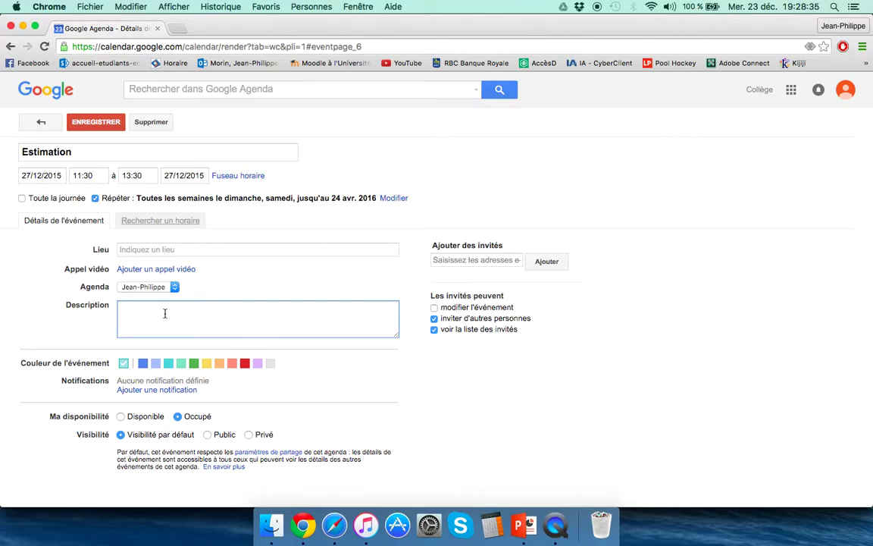
click(96, 122)
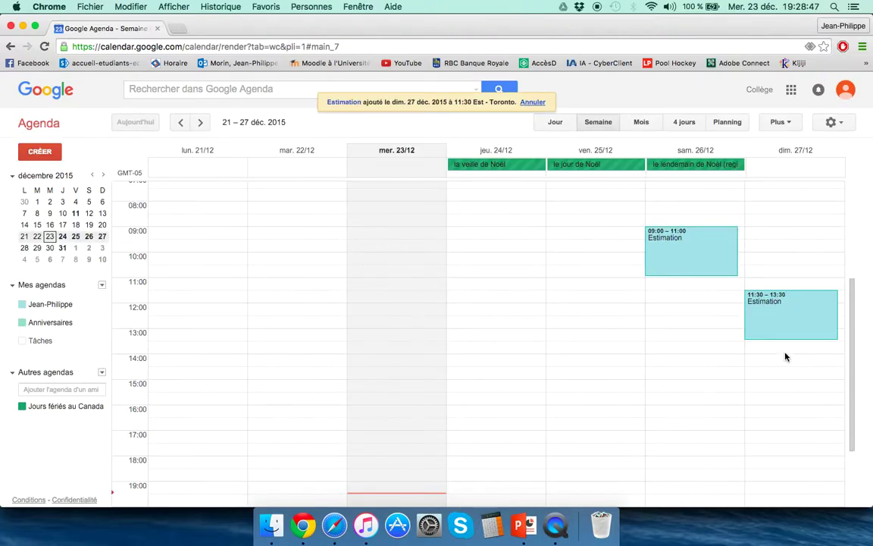
click(200, 122)
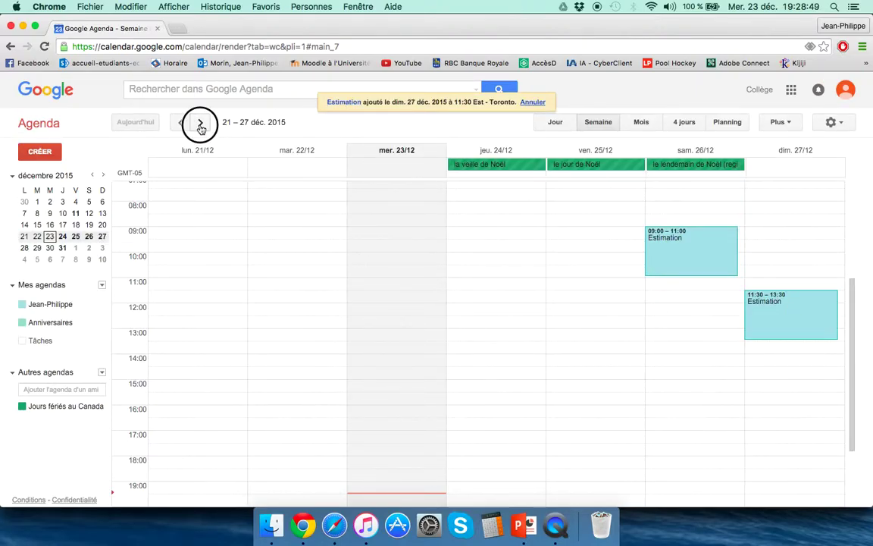
scroll(682, 299, up, 3)
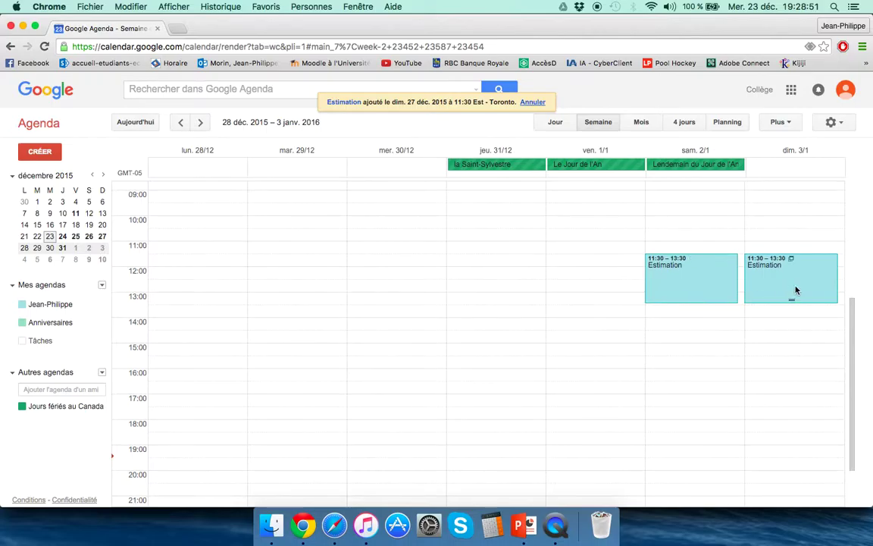
Page forward week by week toward spring 2016 to check the occurrences, then return to today.
click(201, 127)
click(200, 127)
click(201, 127)
click(201, 127)
click(201, 127)
click(201, 127)
click(201, 127)
click(201, 127)
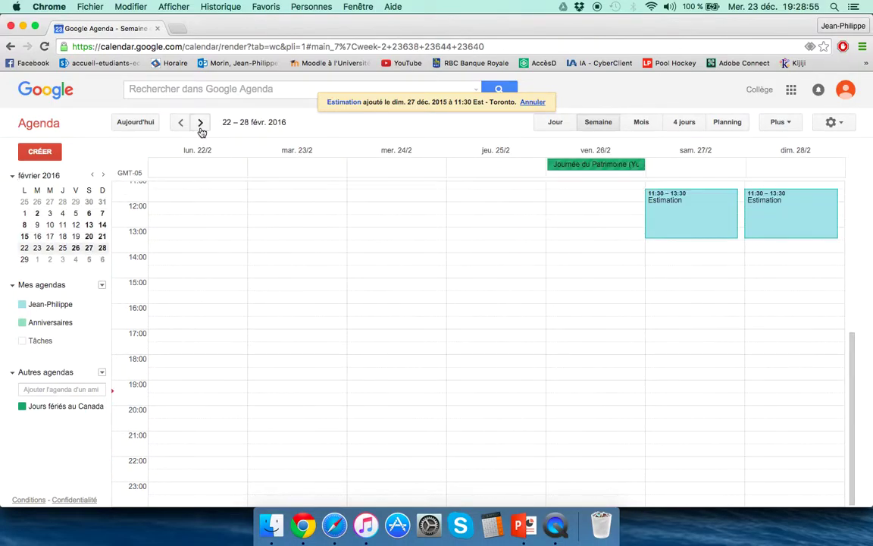
click(201, 127)
click(201, 128)
click(201, 127)
click(201, 127)
click(201, 128)
click(201, 127)
click(201, 128)
click(201, 127)
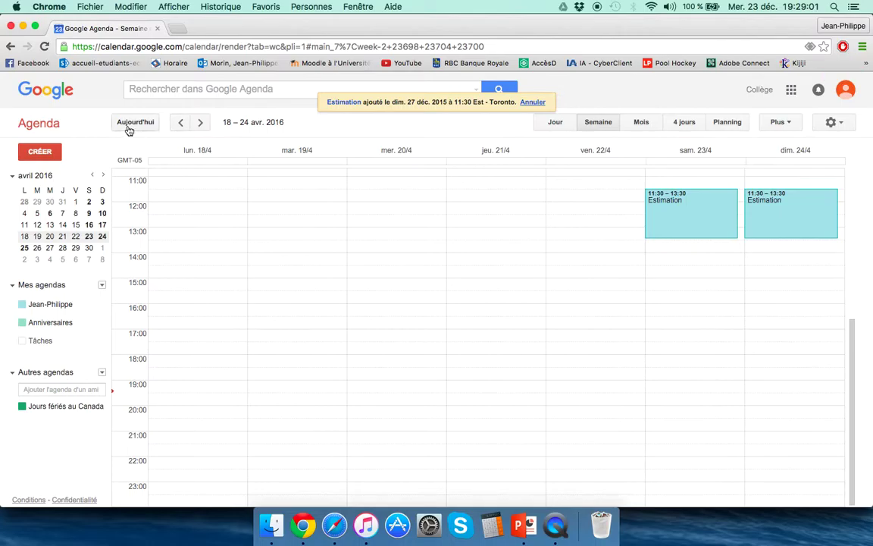
click(135, 122)
scroll(725, 351, up, 5)
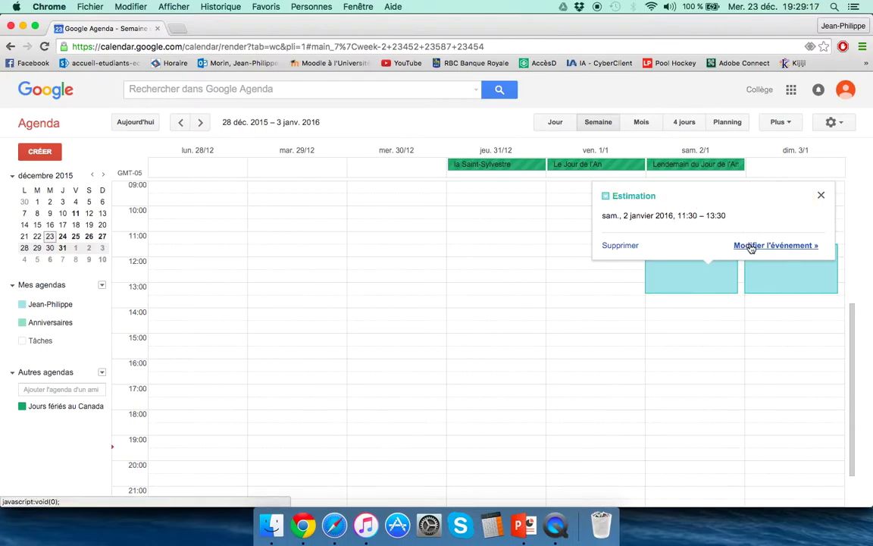
Append the client's name to the Saturday Estimation title and enter their phone number as description.
click(746, 245)
text(M)
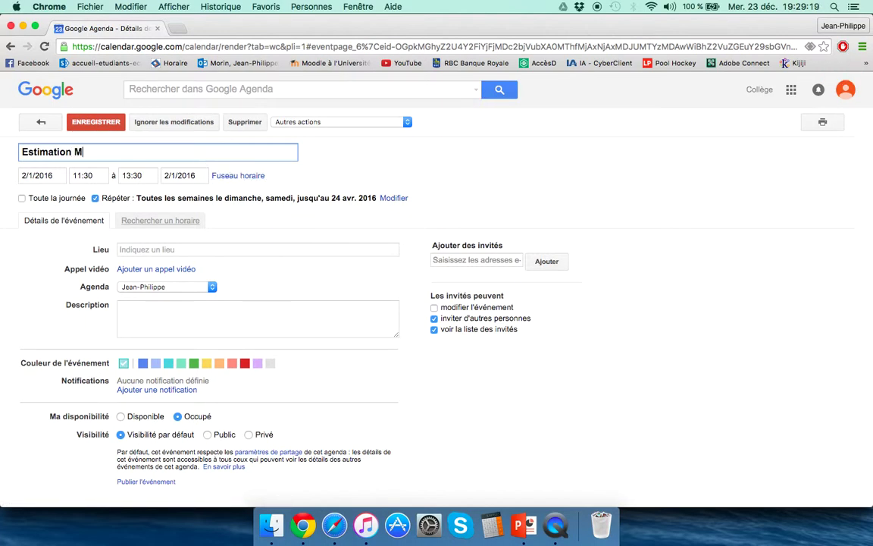
text(me Tremblay)
click(227, 317)
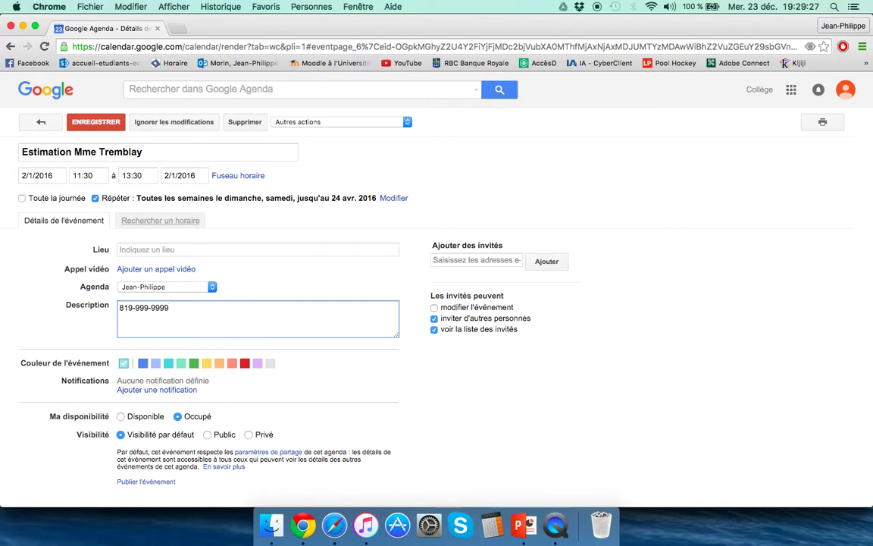
Save the edit for this occurrence only, then reopen the renamed Saturday event.
click(96, 122)
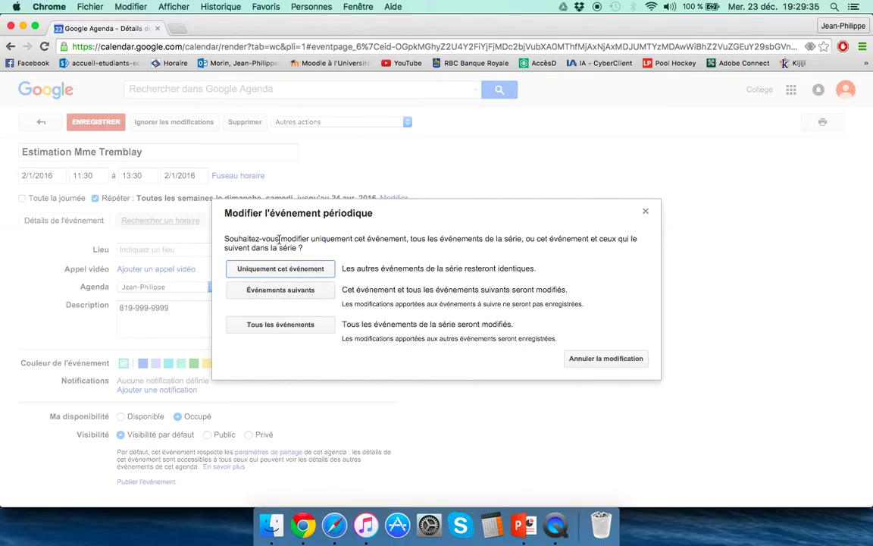
click(292, 270)
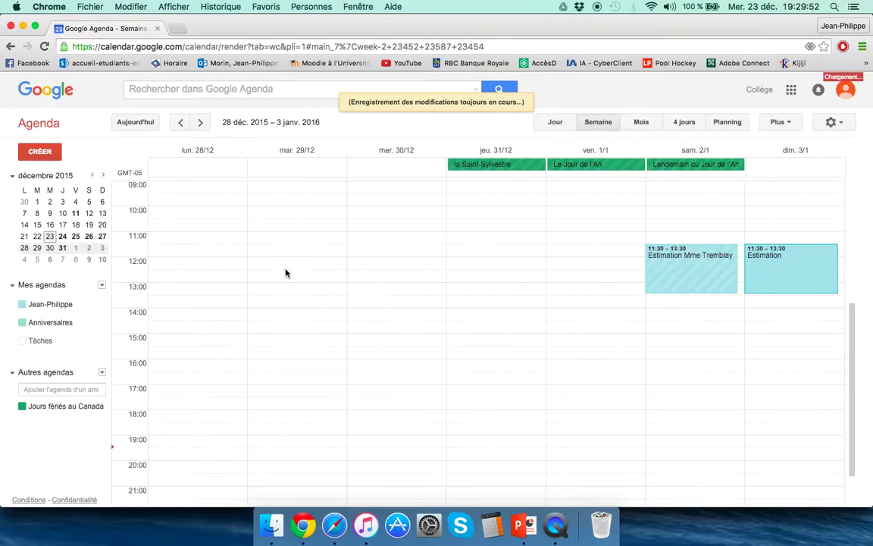
click(701, 265)
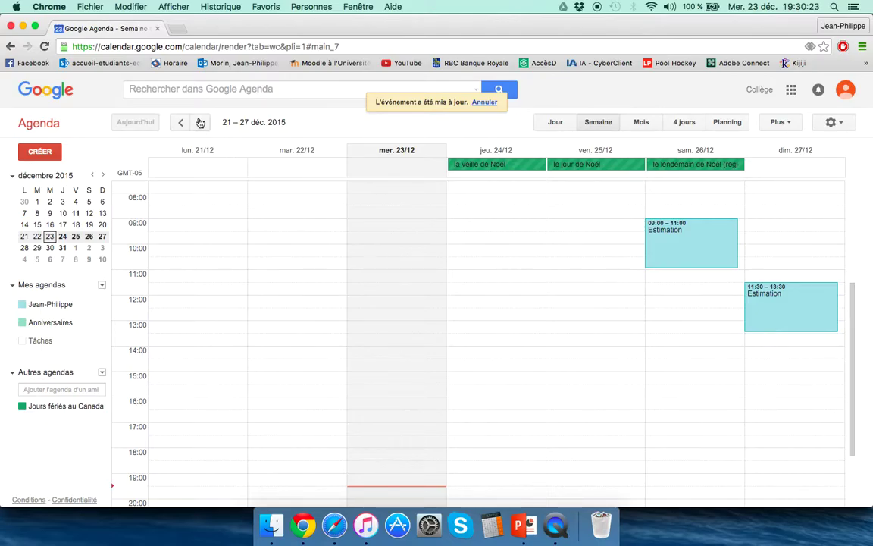
Create 'Meeting avec moi-meme' on Monday 28 December, 14:00–17:00, save it and send the guest invitations.
click(200, 122)
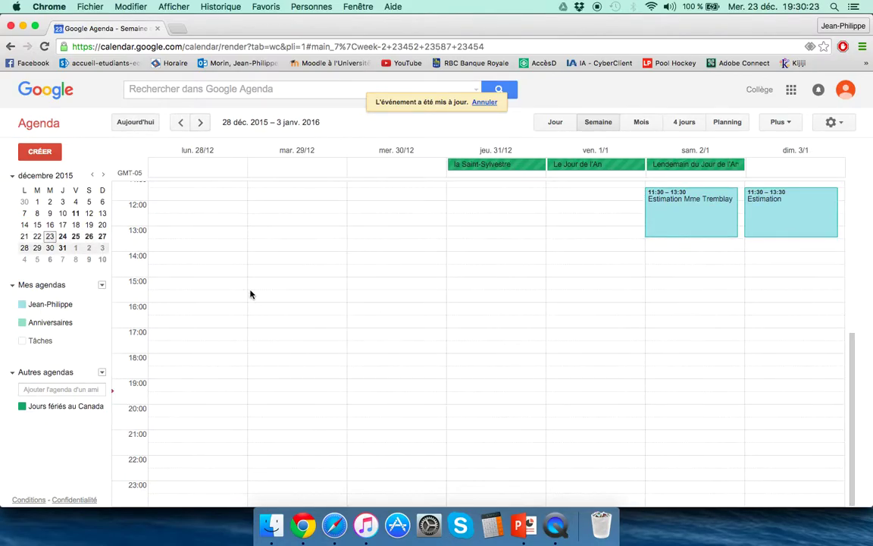
drag(199, 259, 196, 321)
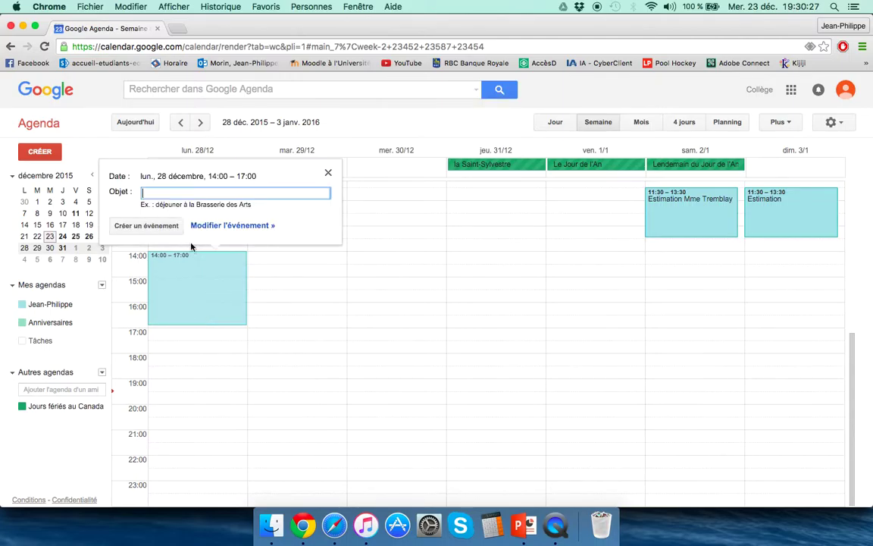
text(Meetin)
text(g avec moi-meme)
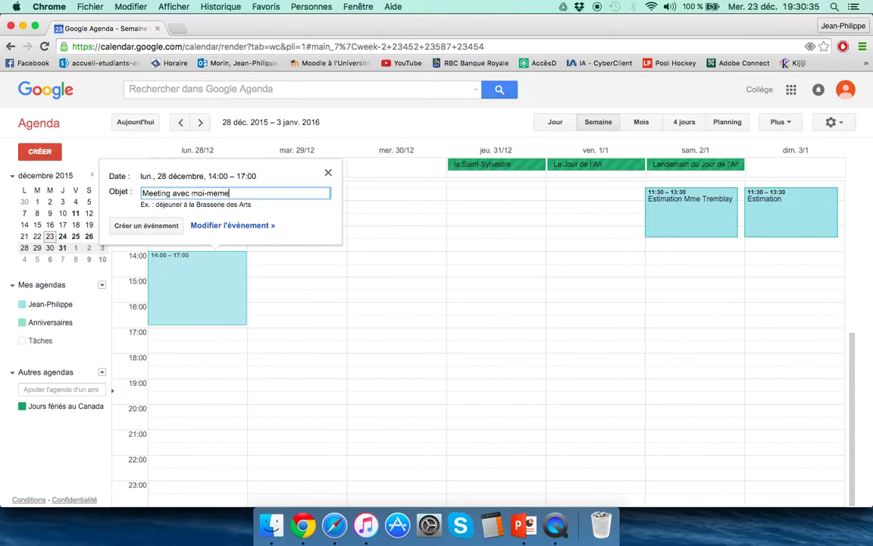
click(233, 225)
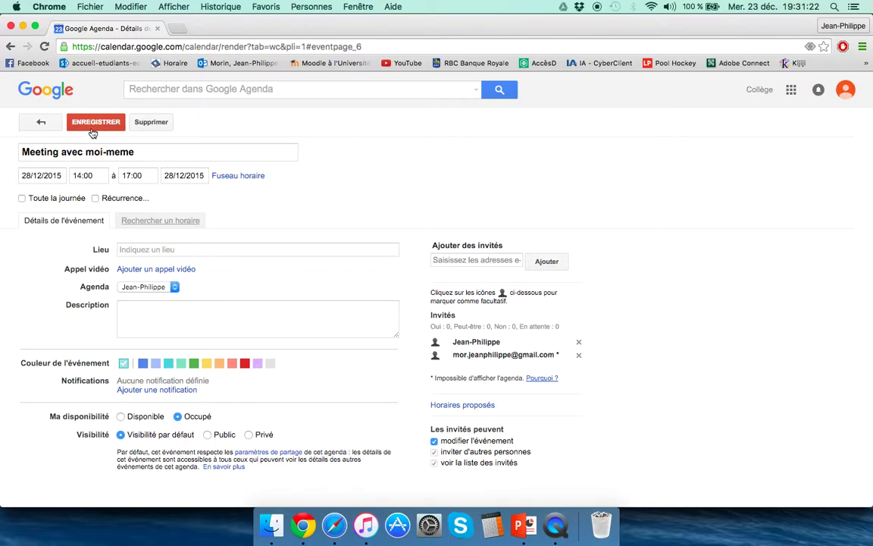
click(82, 121)
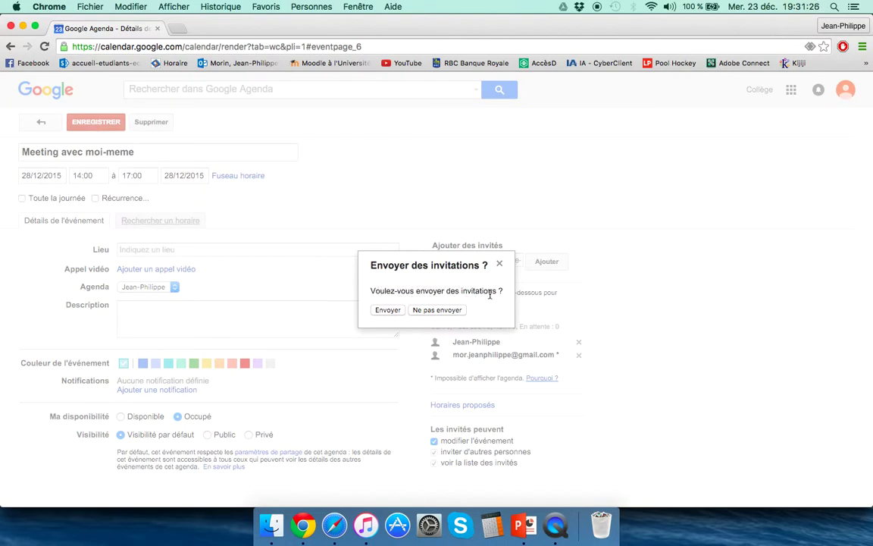
click(385, 309)
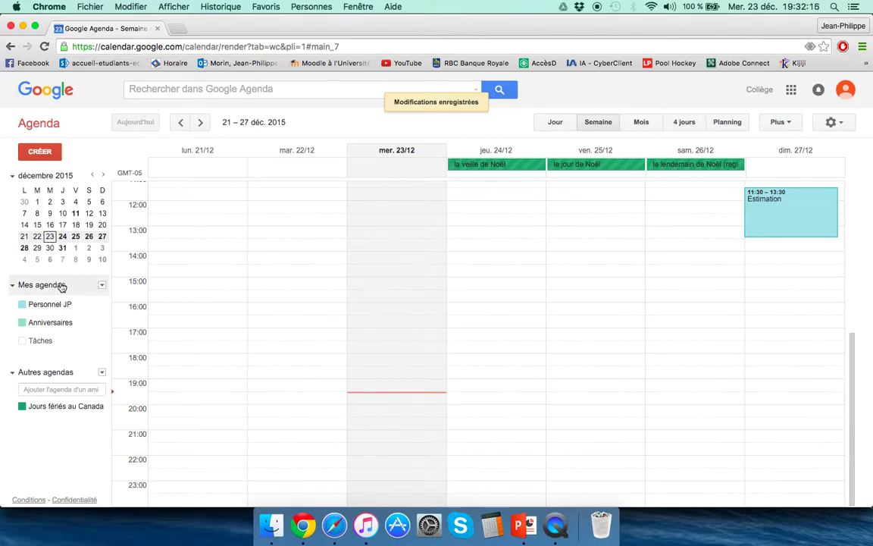
Create a calendar named 'Business Jp' from the Mes agendas menu.
click(102, 286)
click(128, 301)
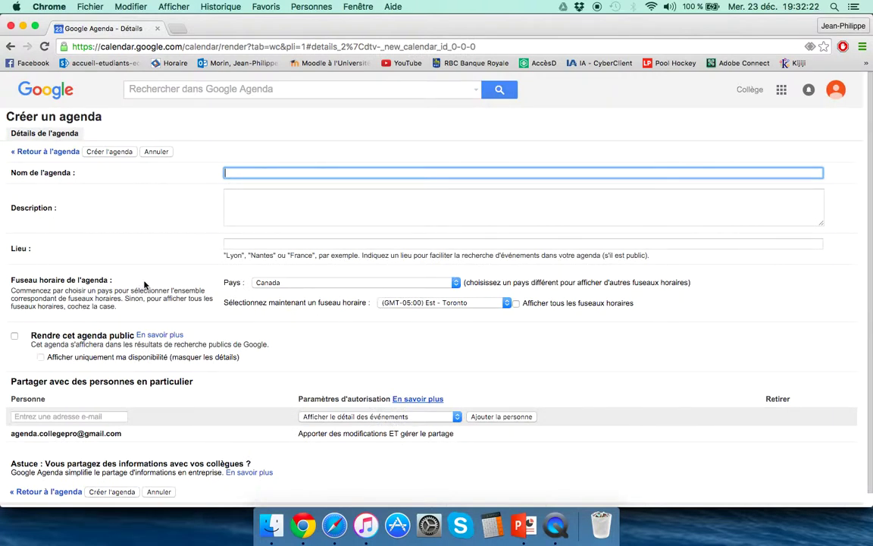
text(Business Jp)
click(109, 151)
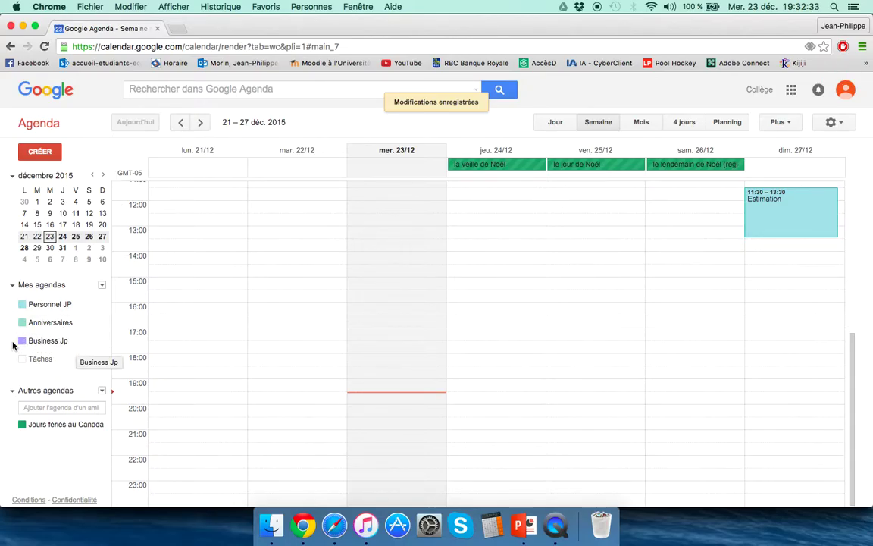
Colour Business Jp red and add an 'Estimation' event on Saturday 26 December at 12:00.
click(102, 340)
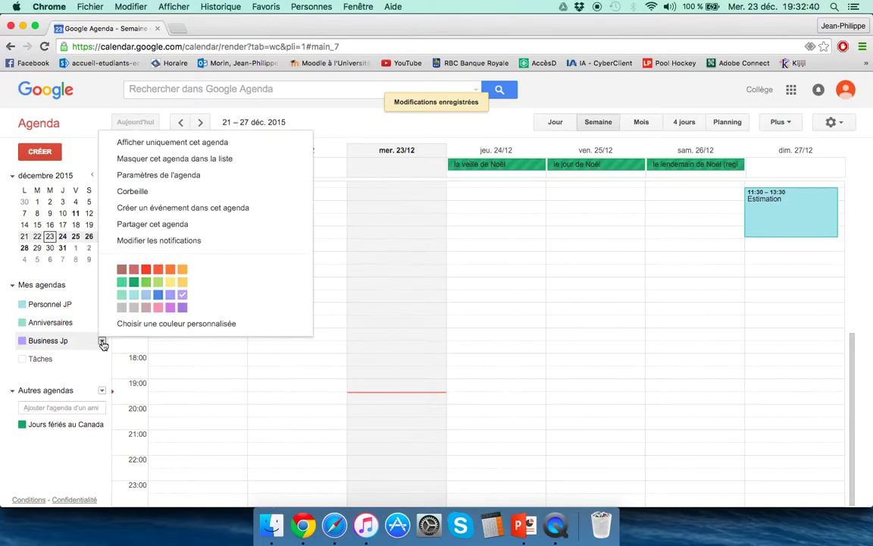
click(145, 269)
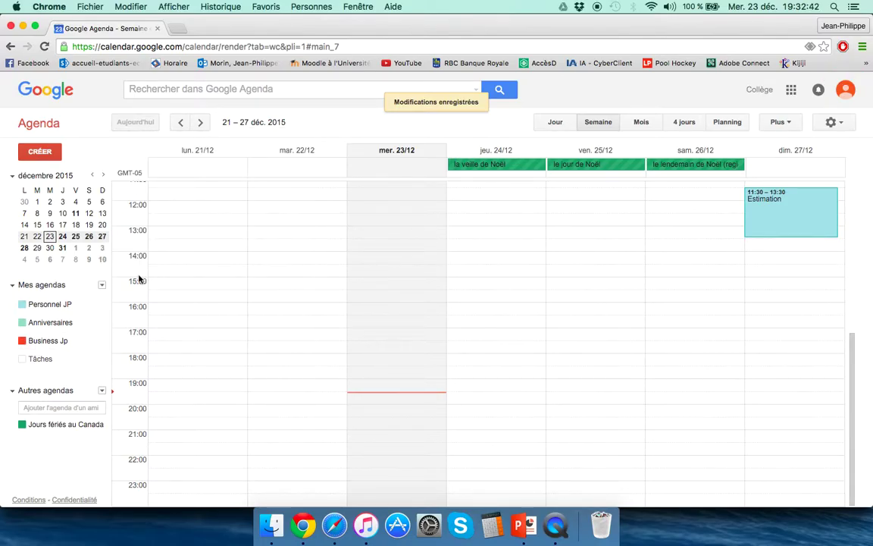
scroll(756, 250, up, 3)
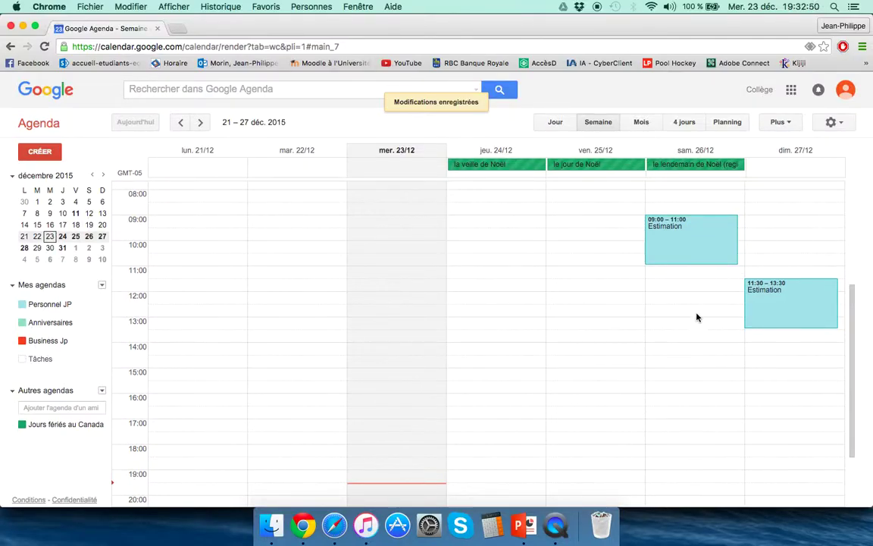
click(661, 299)
text(Estimation)
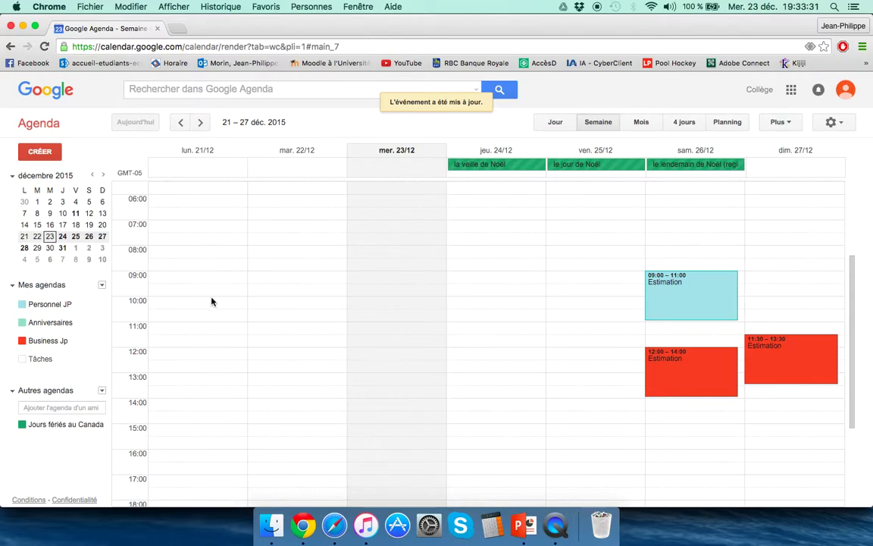
Create a calendar named 'École' from the Mes agendas menu.
click(102, 285)
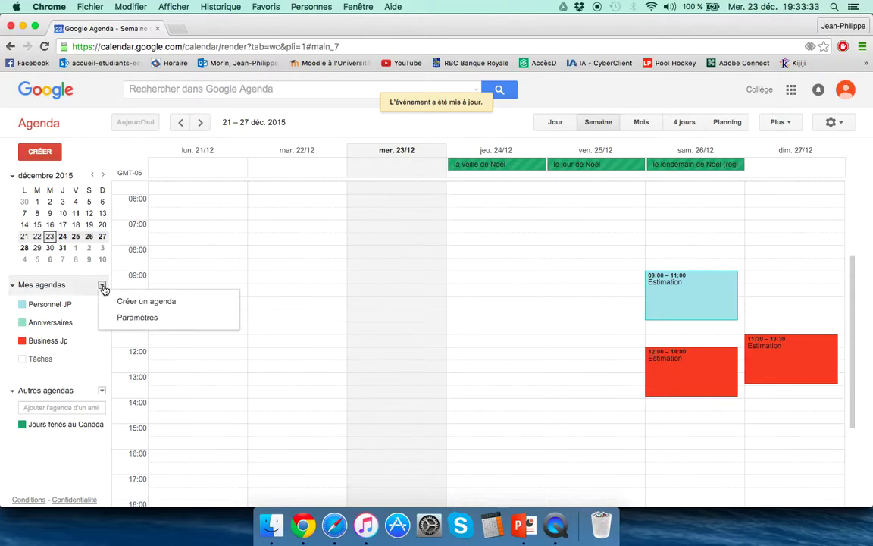
click(144, 303)
text(École)
click(112, 492)
Add a 'Gestion' event on Thursday 24 December, 07:30–10:30, and open its full details.
drag(499, 246, 494, 302)
text(G)
key(BackSpace)
text(Gestion)
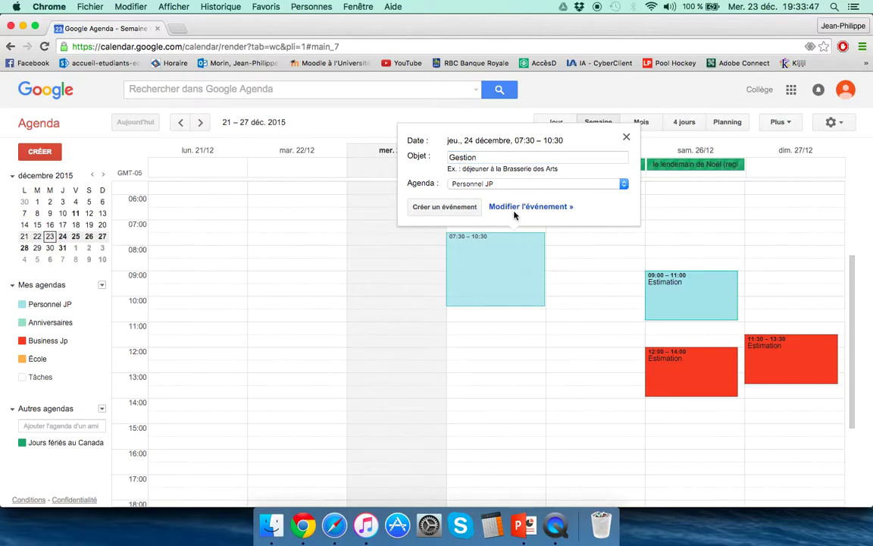
click(519, 206)
Make Gestion repeat on Tuesdays and Thursdays, ending on 28 January 2016.
click(95, 198)
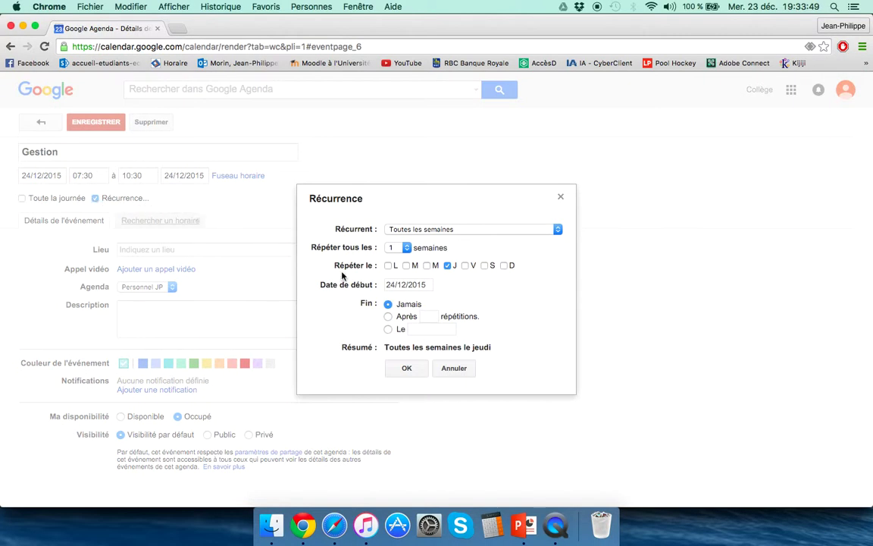
click(406, 265)
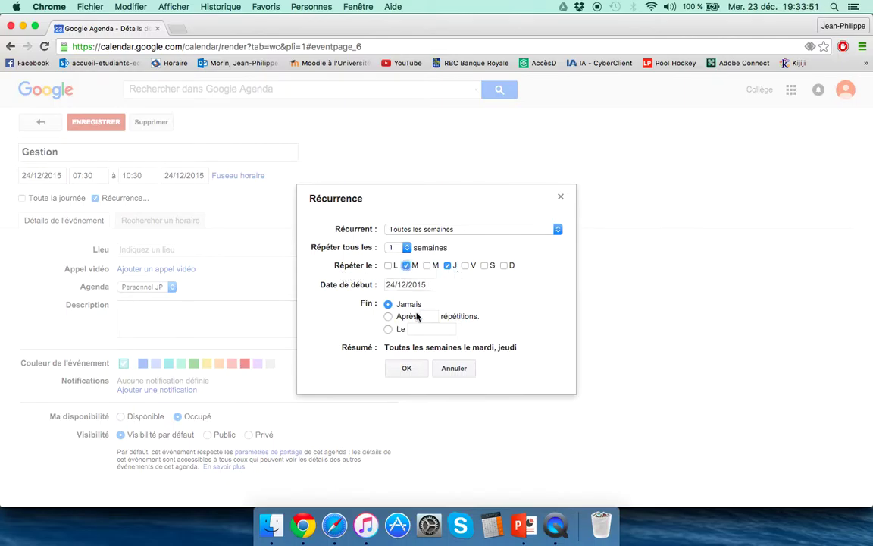
click(388, 329)
click(453, 329)
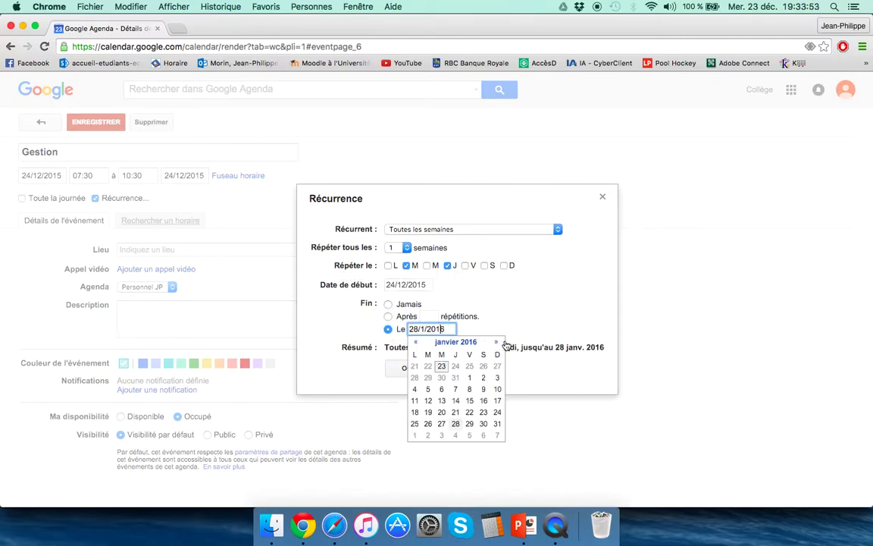
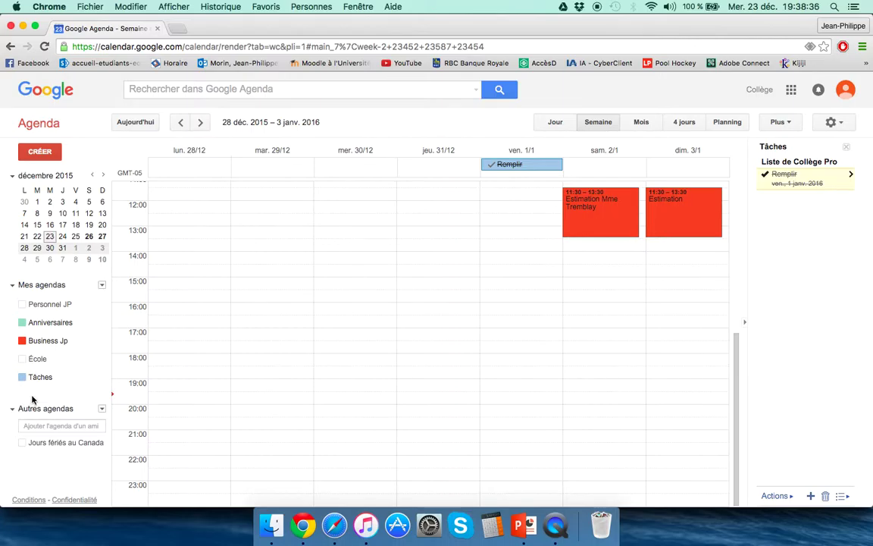
Hide the Tâches calendar and go back to the current 21–27 December 2015 week.
click(23, 376)
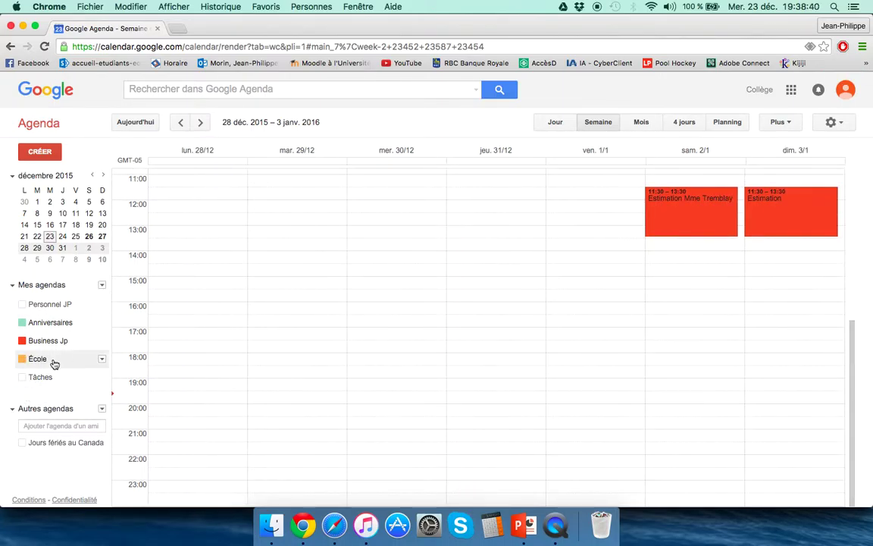
scroll(373, 262, up, 3)
scroll(374, 263, down, 3)
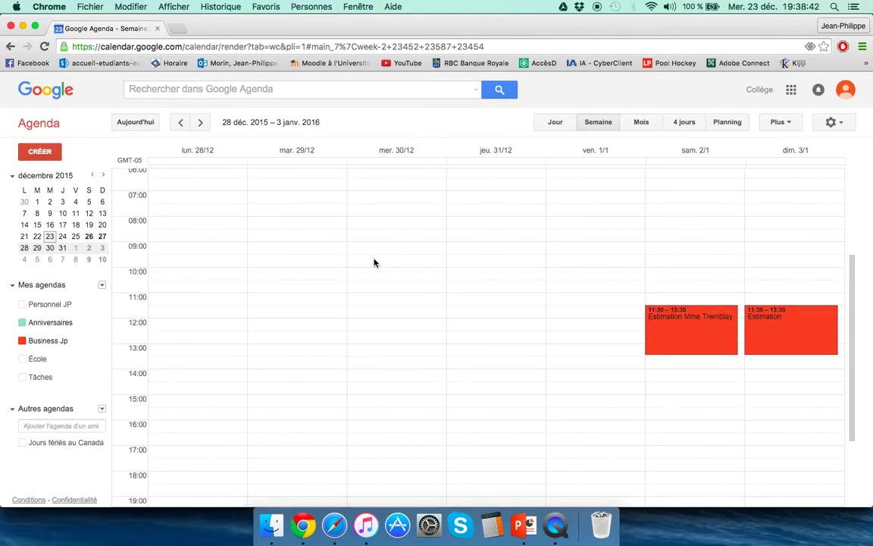
click(146, 125)
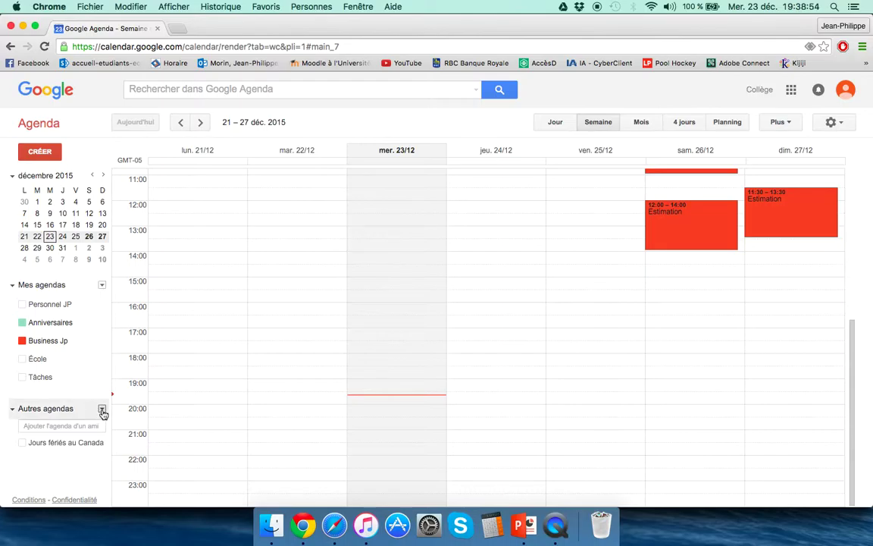
Subscribe to the Montreal Canadiens calendar from Sports > Hockey > NHL and return to the week view.
click(103, 410)
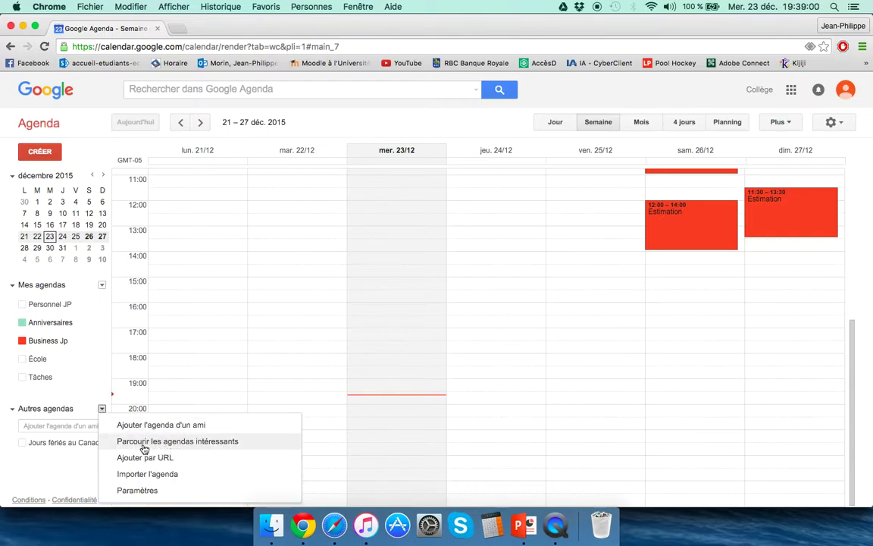
click(206, 448)
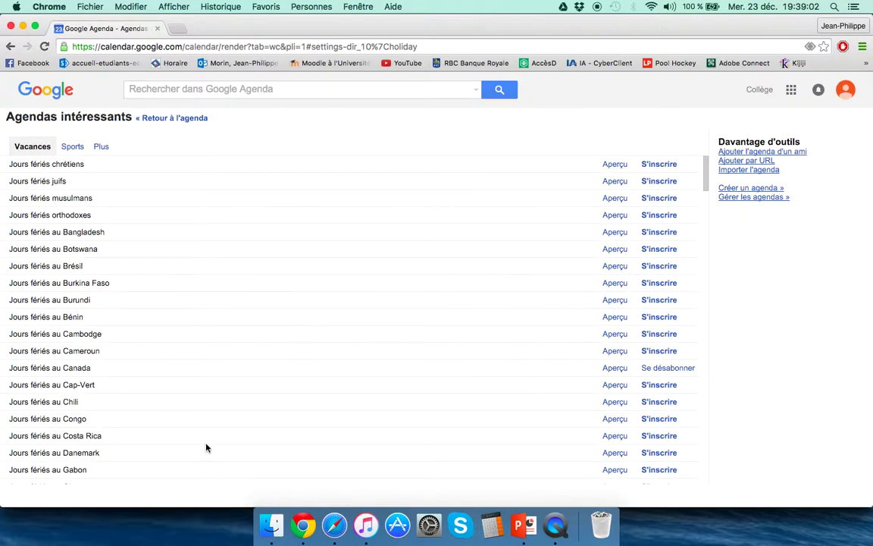
click(72, 150)
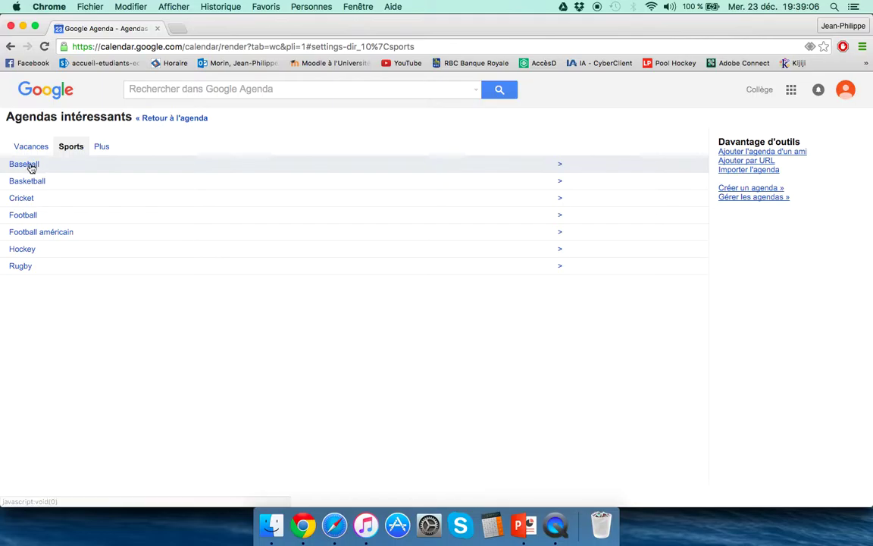
click(21, 249)
click(64, 193)
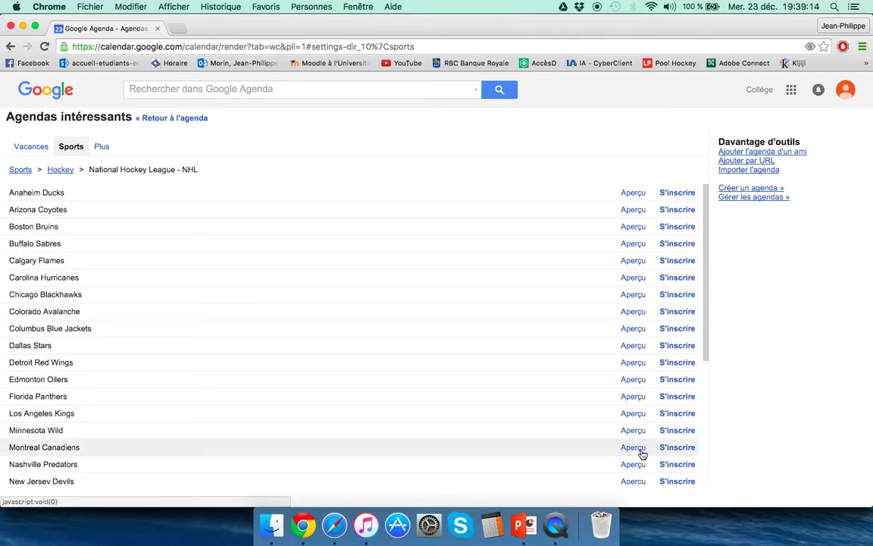
click(676, 447)
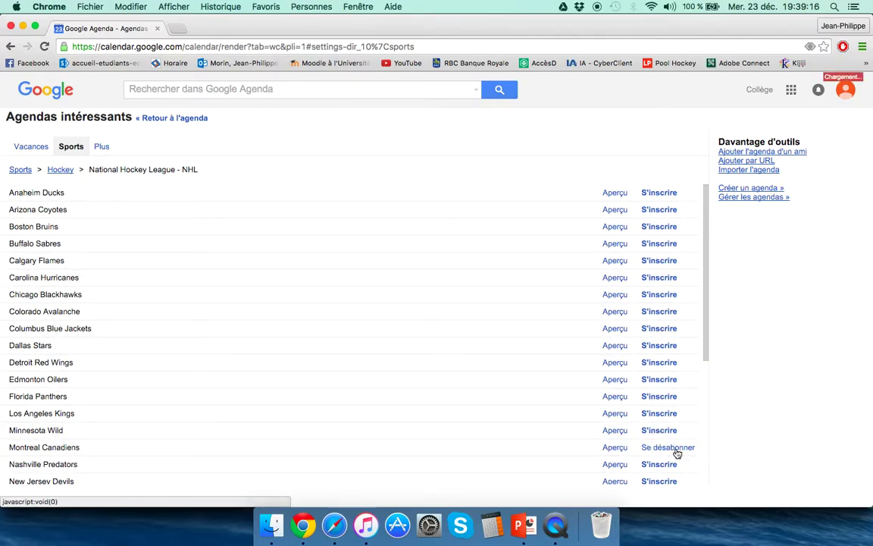
click(175, 117)
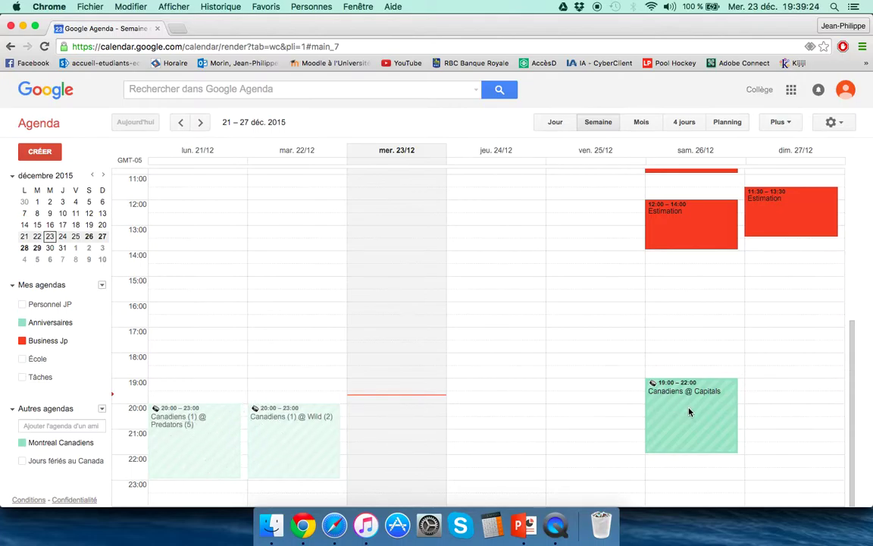
click(202, 123)
Page forward week by week through the Canadiens games to early February.
click(201, 124)
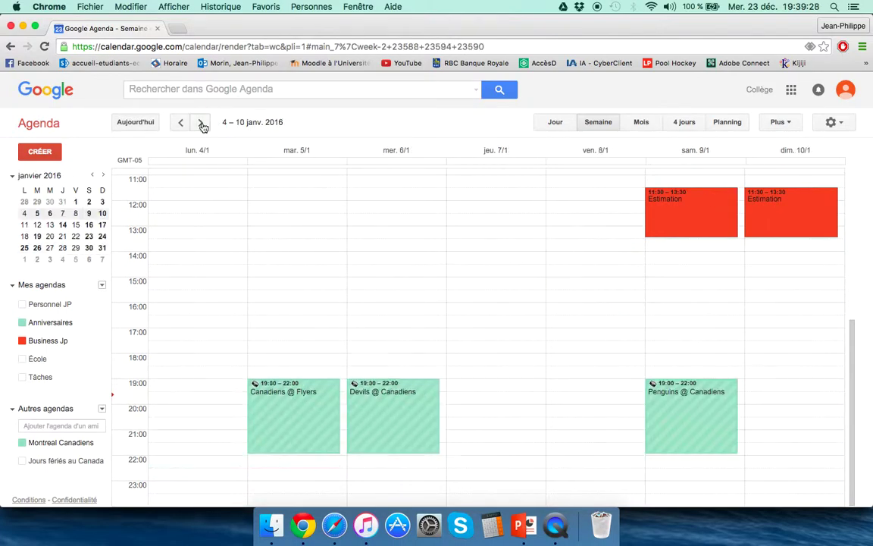
click(202, 124)
click(202, 124)
click(201, 123)
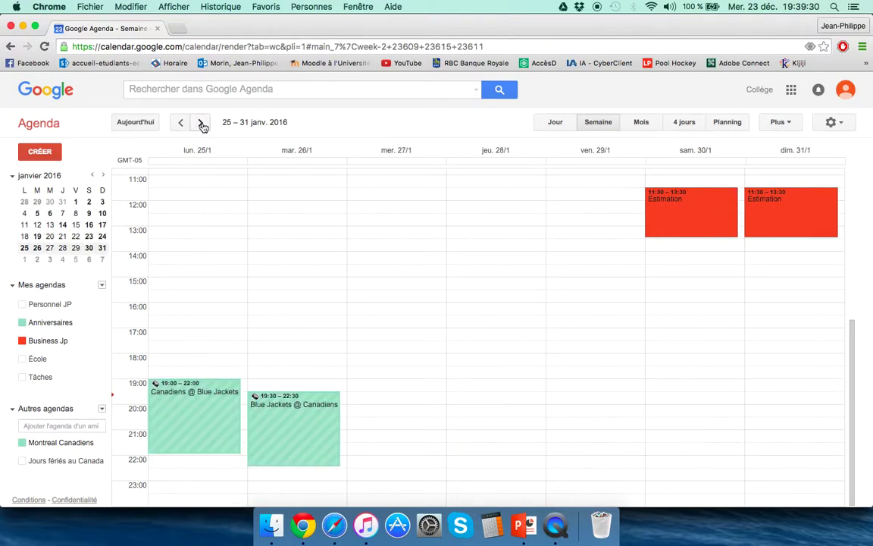
click(201, 124)
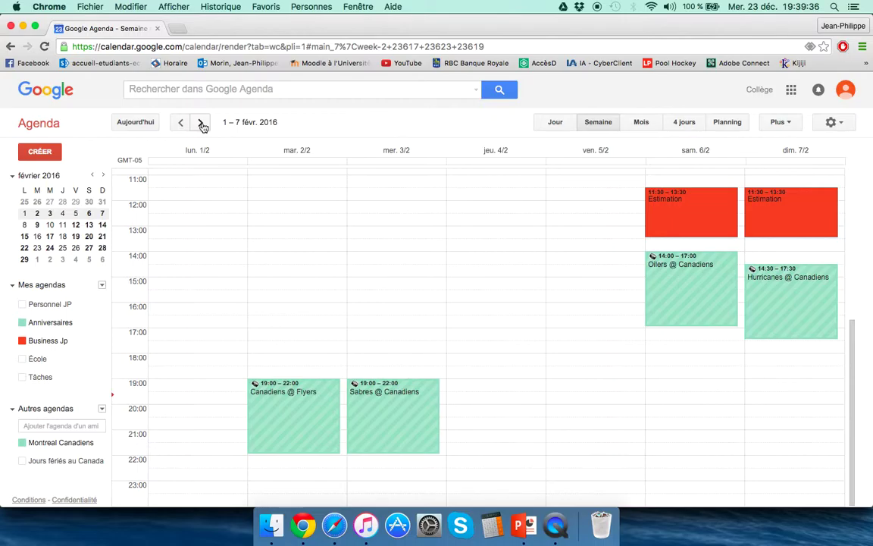
Hide the Montreal Canadiens calendar and show the current 21–27 December week.
click(23, 443)
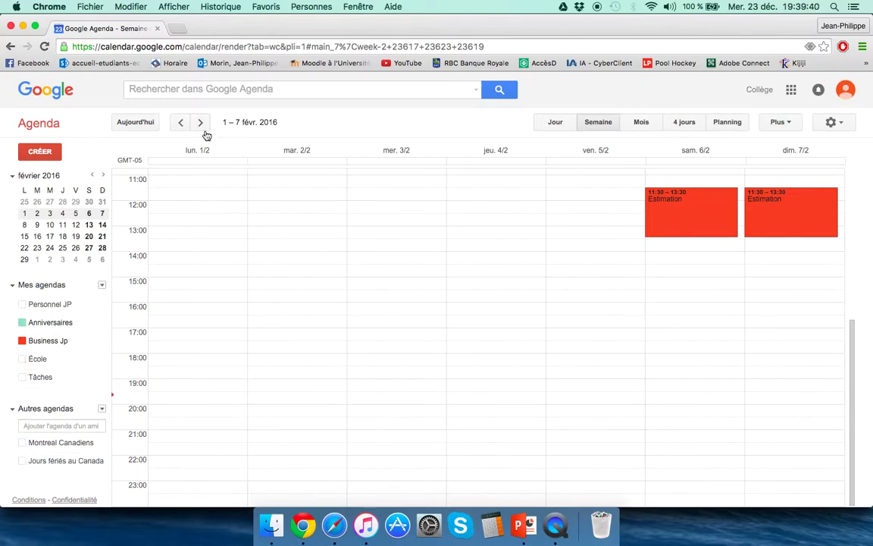
click(136, 122)
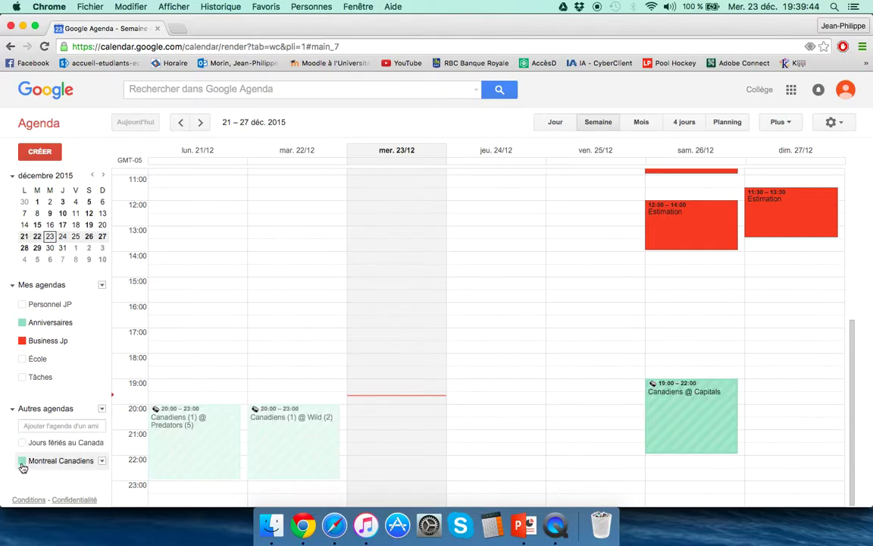
click(22, 462)
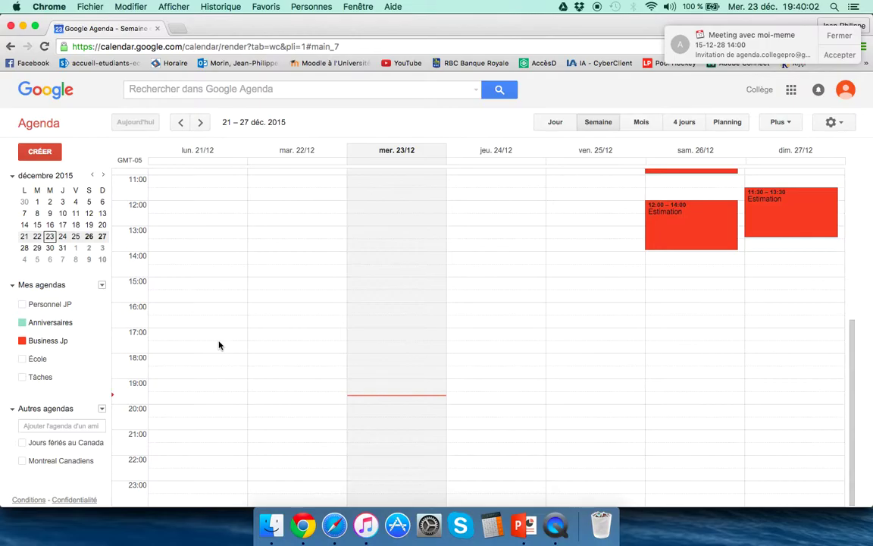
Dismiss the meeting invitation alert and leave Personnel JP's notification settings unchanged.
click(836, 37)
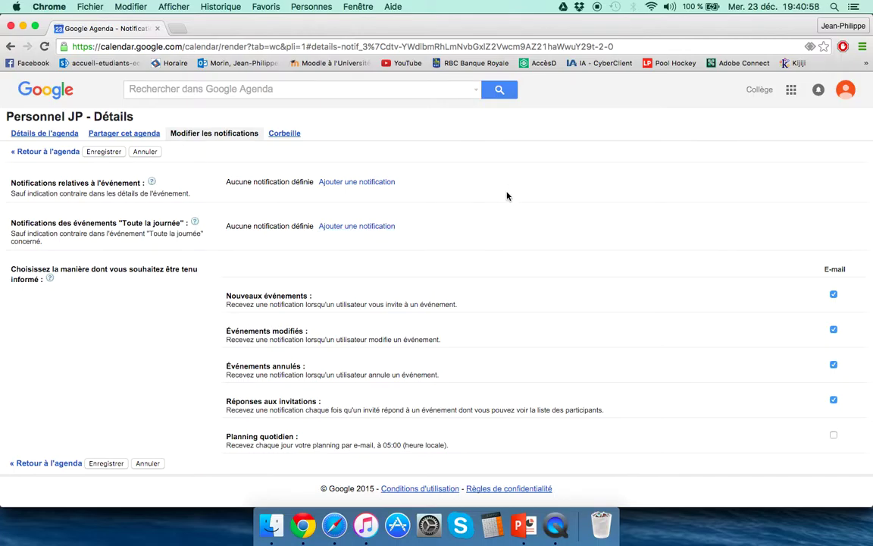
click(143, 152)
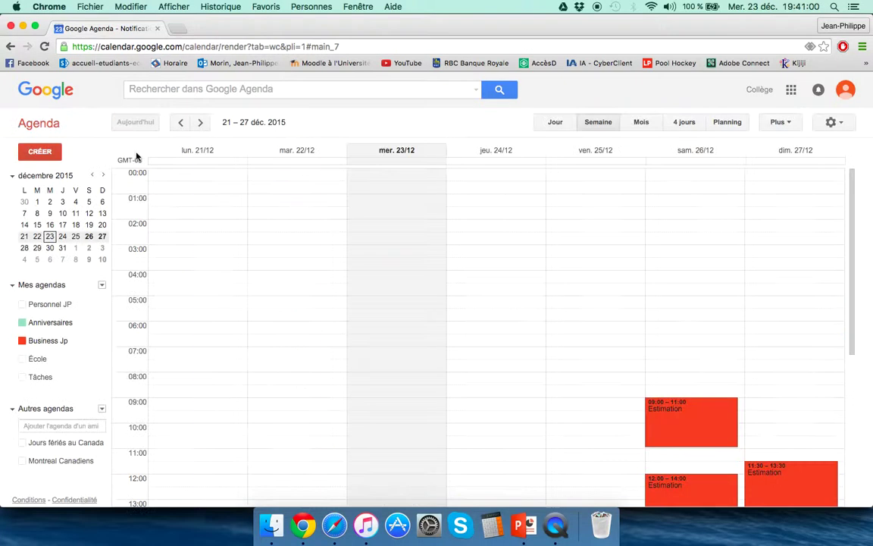
Create 'fete de ma copine' on Wednesday 30 December, 17:00–19:30, and open its details.
scroll(487, 359, down, 4)
click(199, 122)
drag(390, 331, 393, 389)
text(fete de )
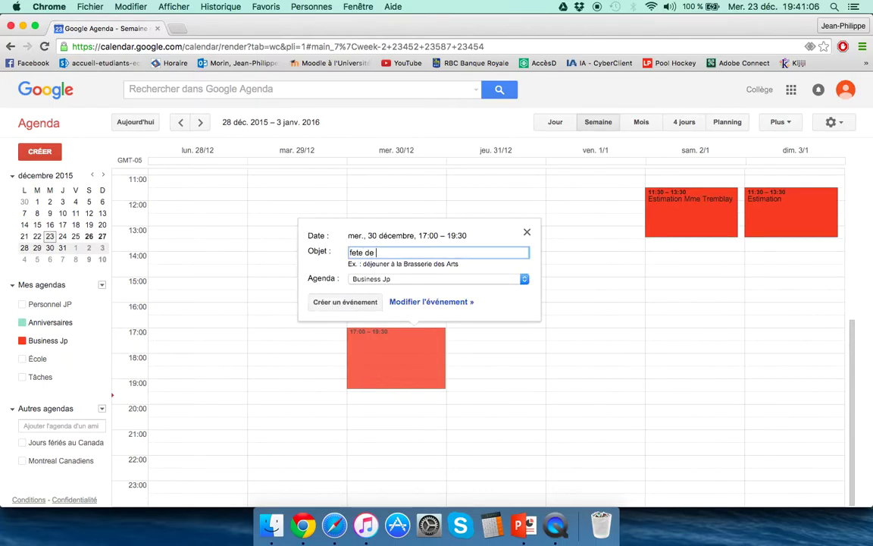
text(ma copine)
key(Return)
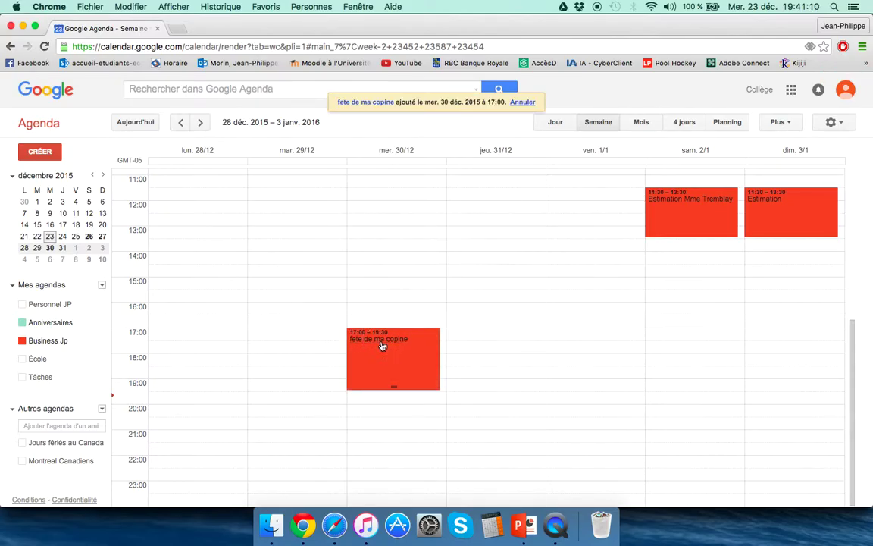
click(382, 349)
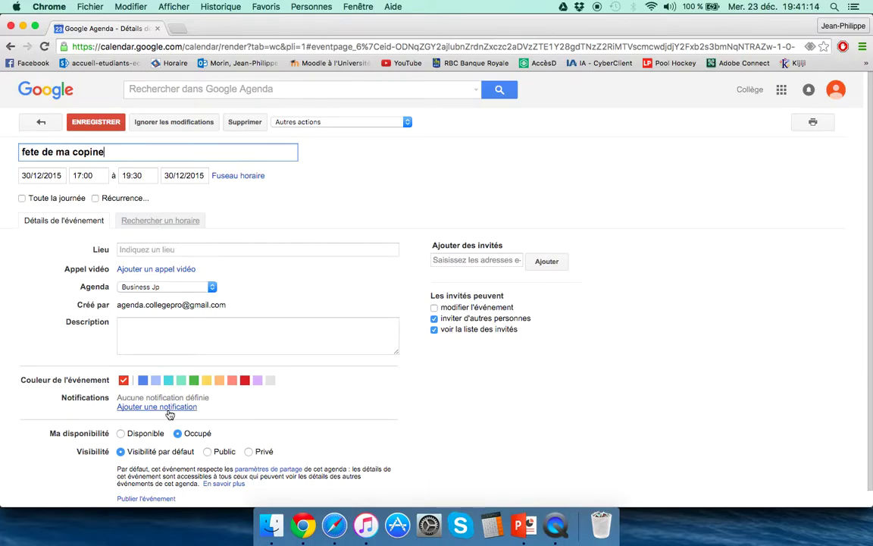
scroll(163, 394, down, 1)
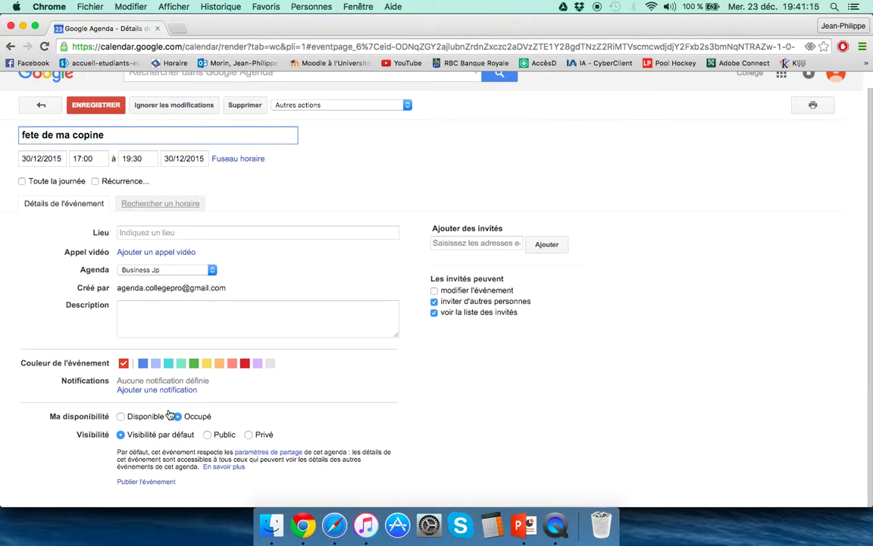
Add a 10-minute pop-up notification to 'fete de ma copine' and save the event.
click(146, 389)
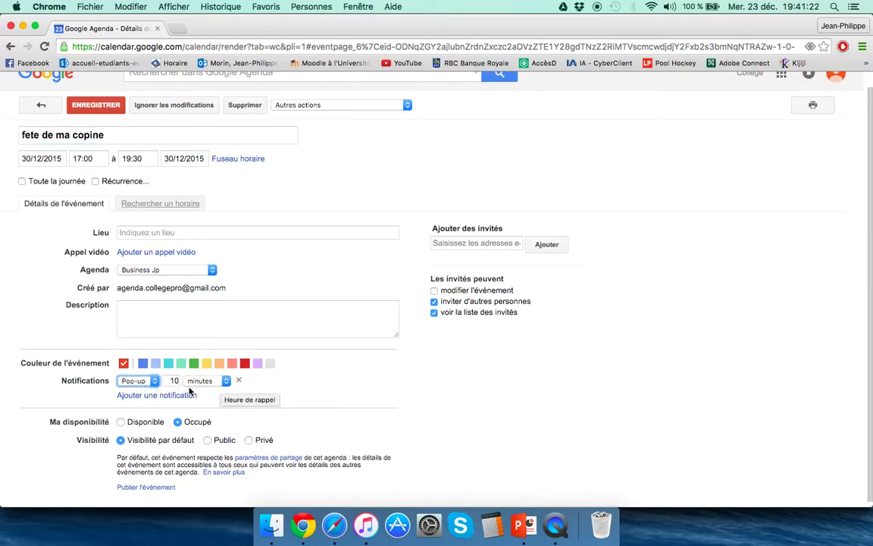
click(96, 106)
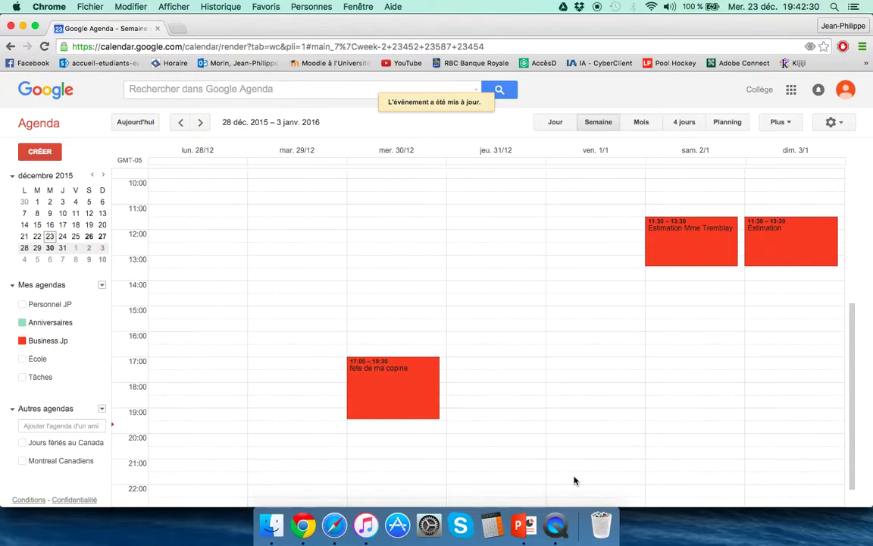
right_click(555, 523)
mouse_move(613, 431)
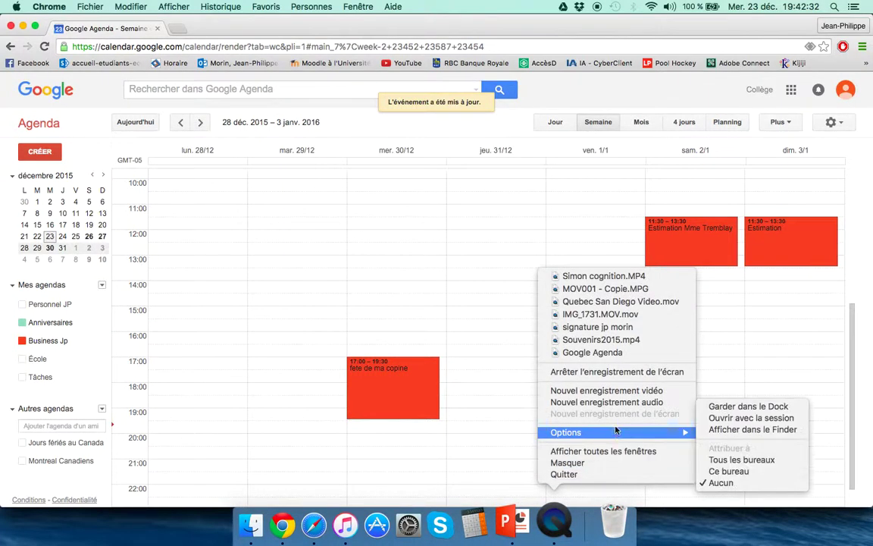